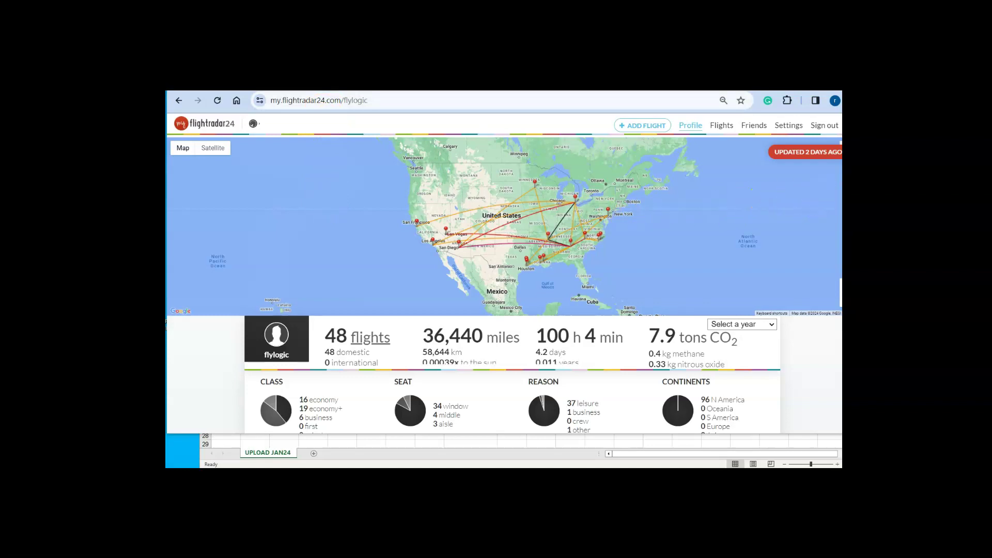
# Review the flight statistics on the profile page and the full list of logged flights.
pyautogui.scroll(-10, 504, 274)
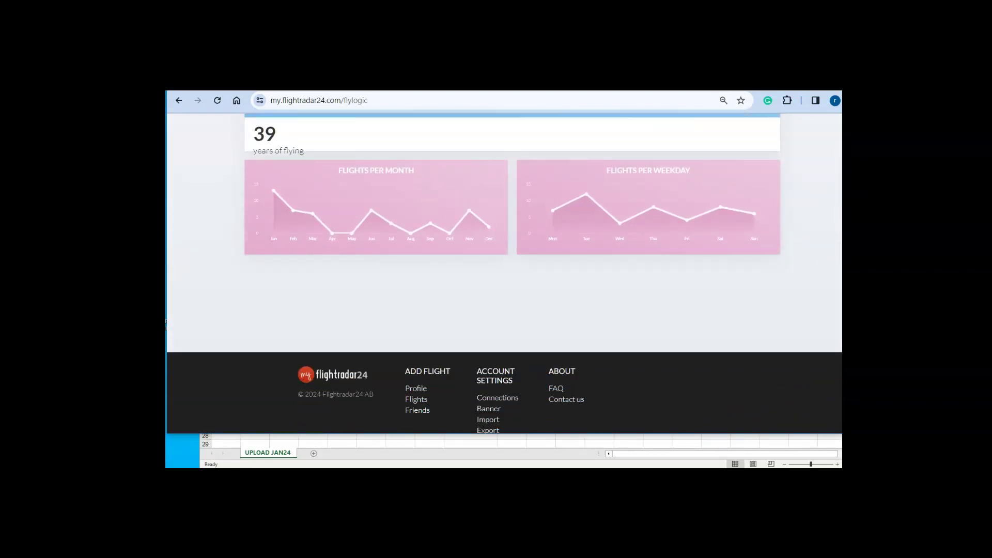
pyautogui.press('Home')
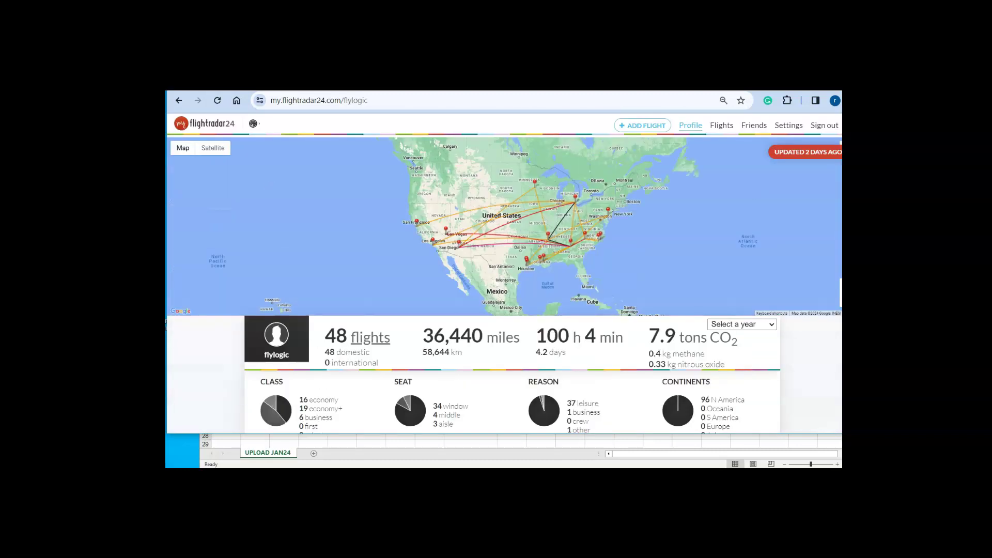
pyautogui.click(721, 126)
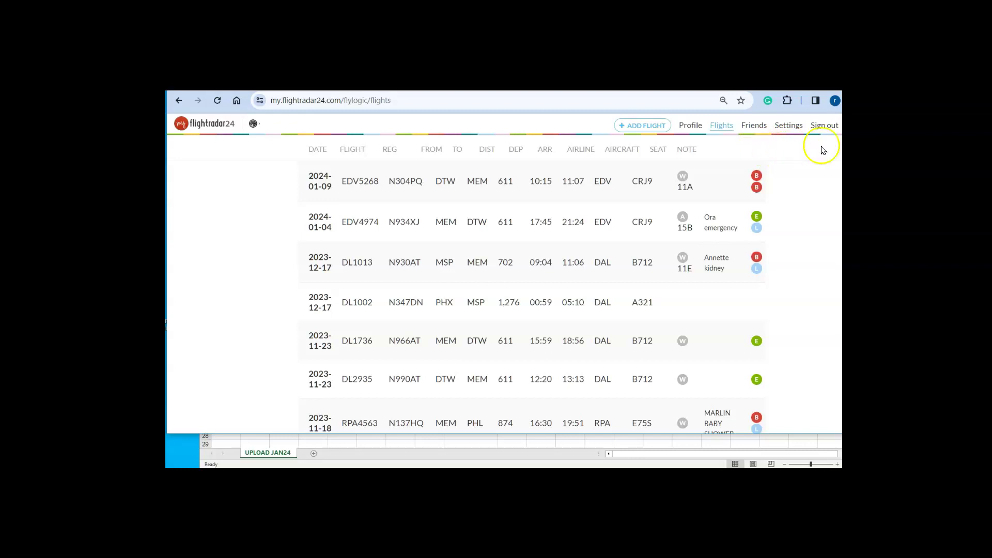
pyautogui.scroll(-20, 535, 285)
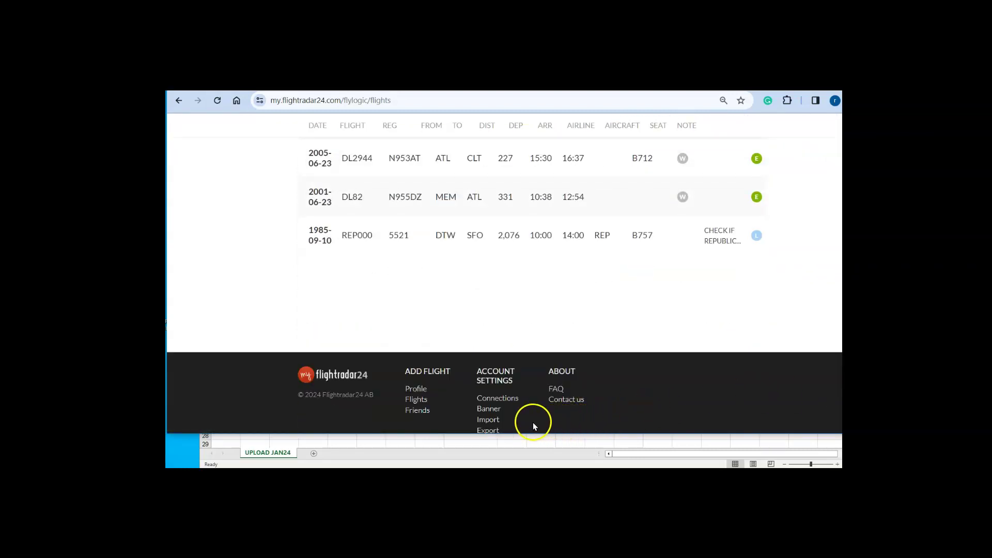
# Export the logged flights as a CSV file and show the downloaded file in its folder.
pyautogui.click(488, 432)
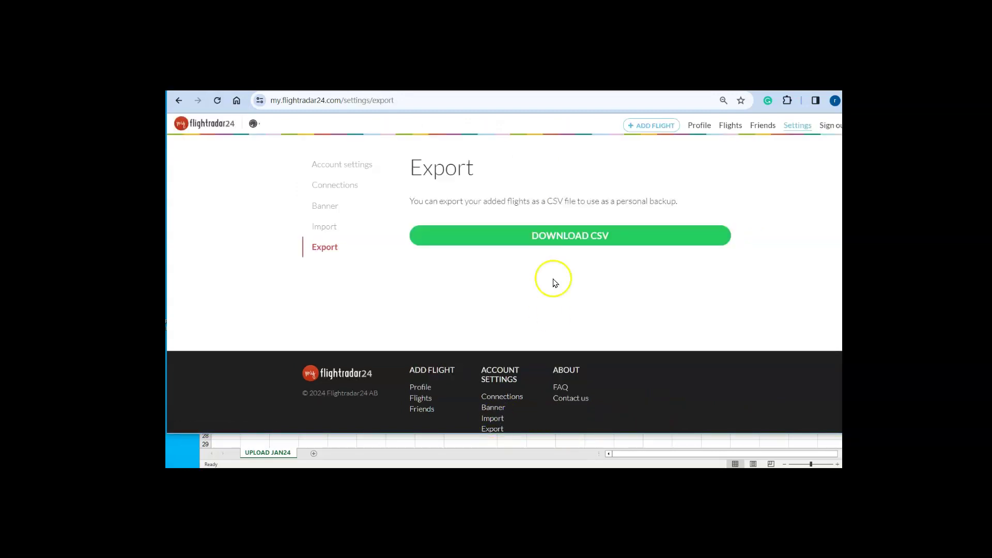
pyautogui.click(576, 240)
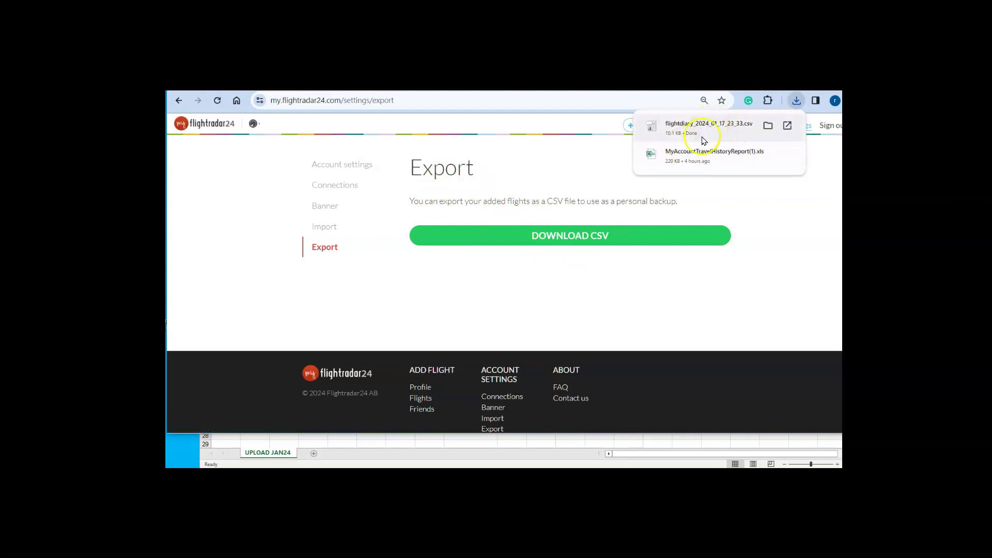
pyautogui.click(671, 133)
pyautogui.click(767, 126)
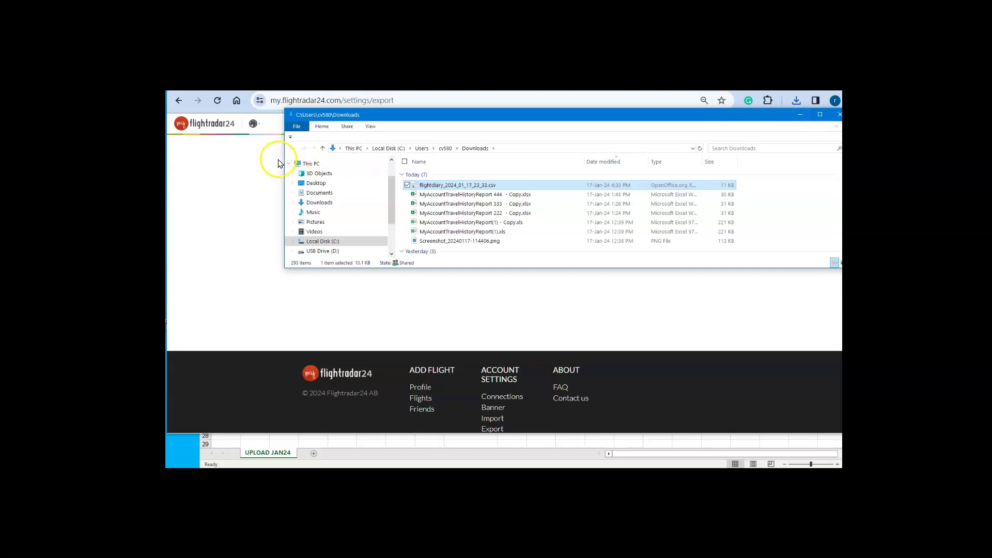
# Examine the screenshot of the travel history report download and the UPLOAD JAN24 sheet, minimizing each one.
pyautogui.doubleClick(459, 241)
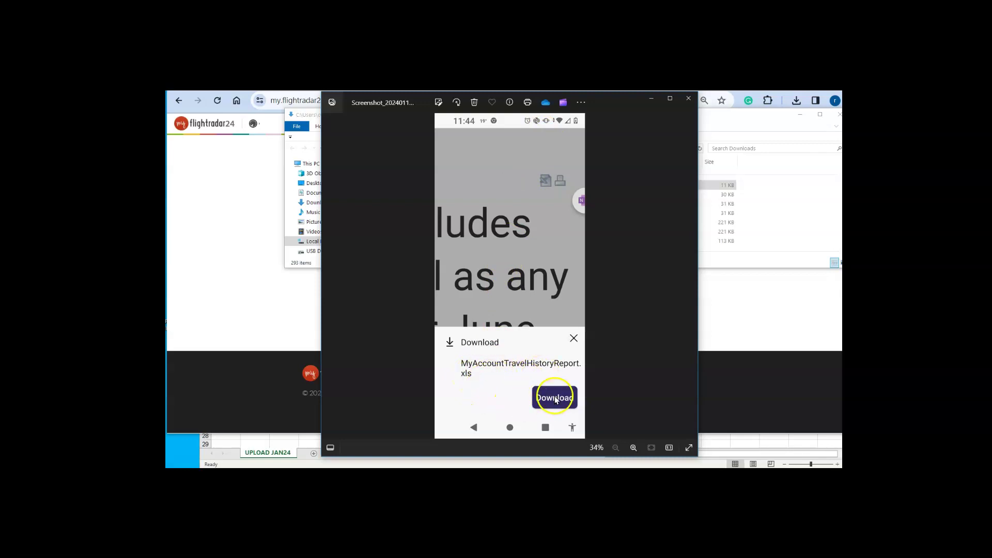
pyautogui.click(651, 99)
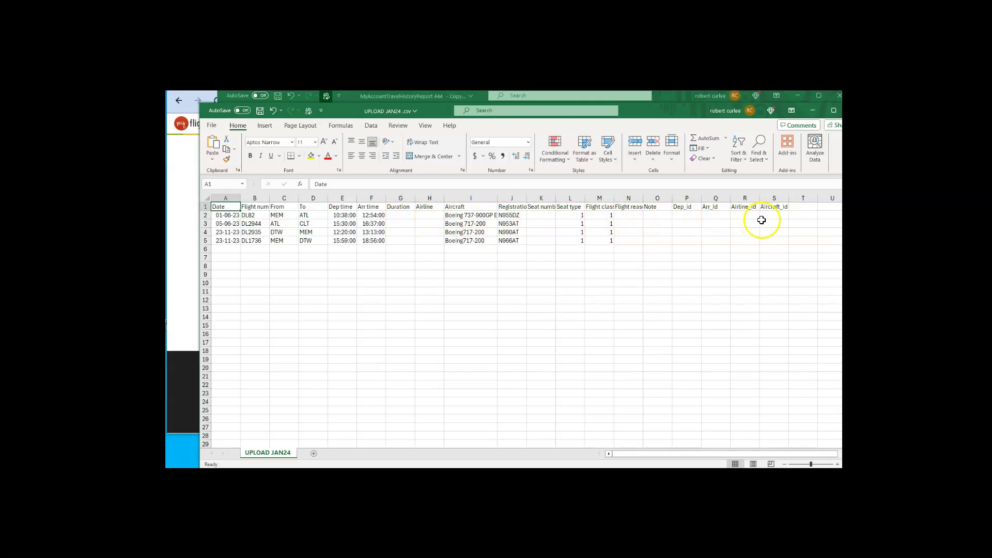
pyautogui.click(810, 109)
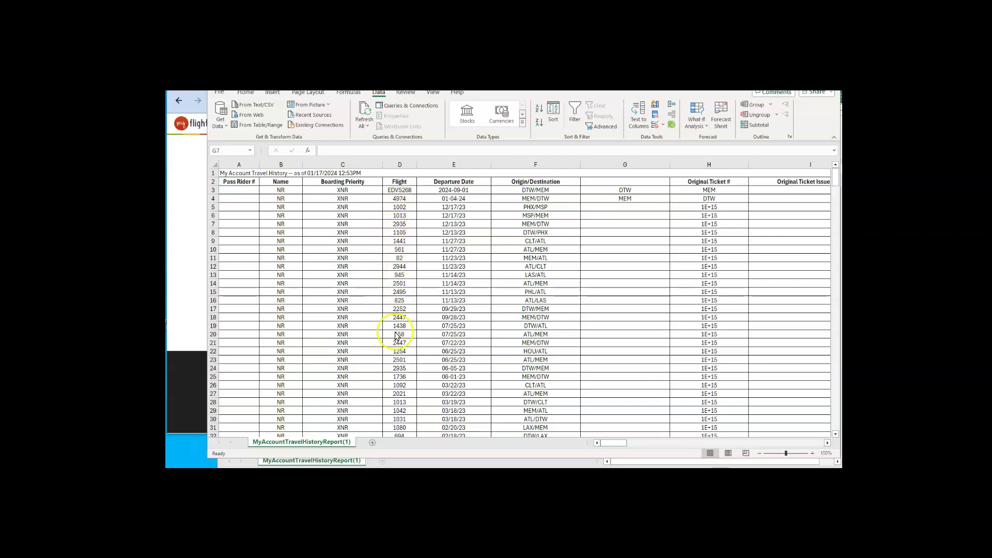
# Select flight numbers D5:D10 in the travel history report and choose the custom number format "EV"#### as the starting point.
pyautogui.click(396, 208)
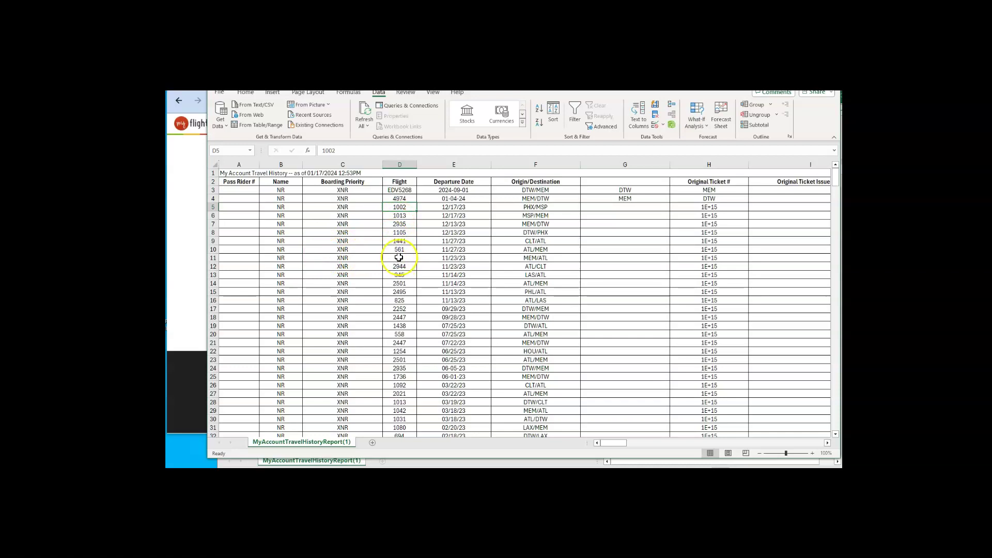
pyautogui.keyDown('shift'); pyautogui.click(399, 250); pyautogui.keyUp('shift')
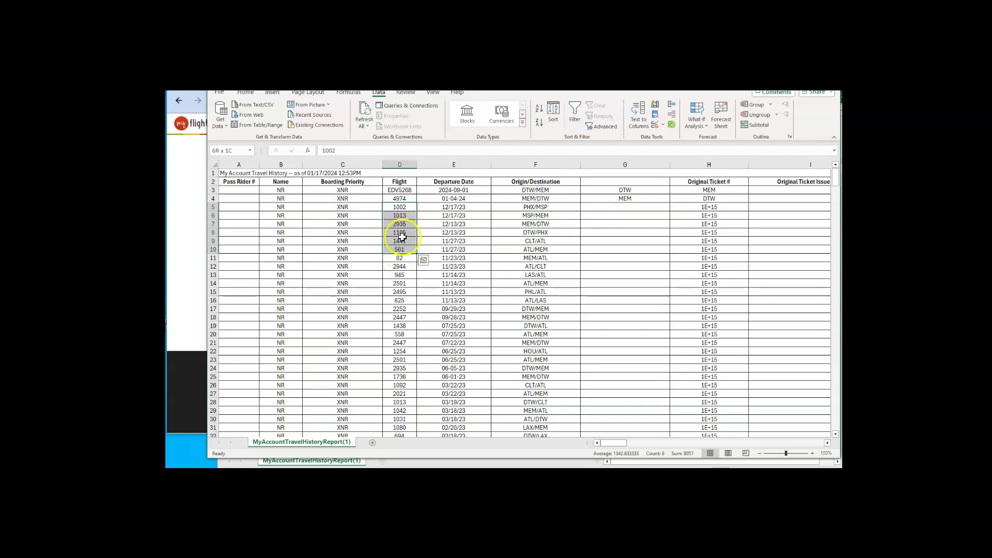
pyautogui.rightClick(401, 236)
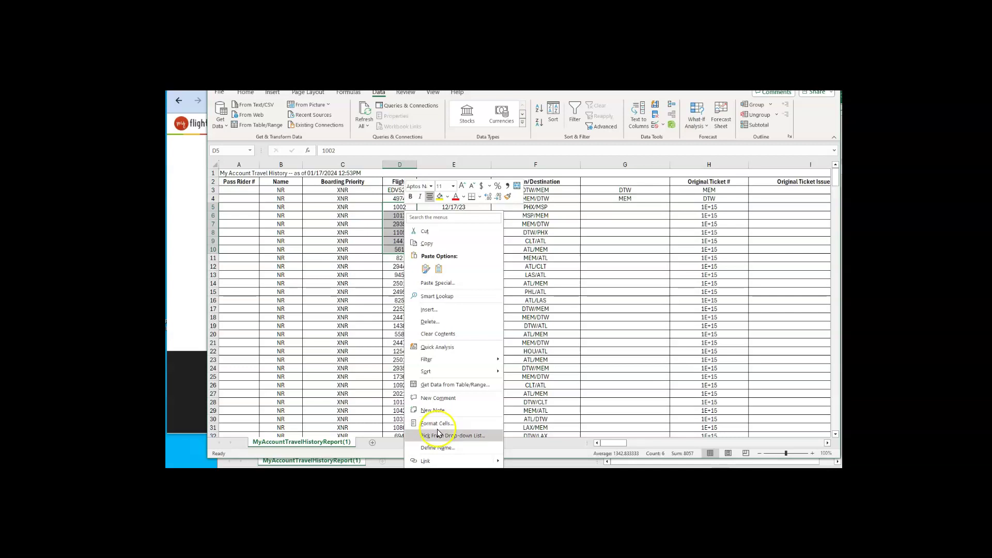
pyautogui.click(438, 424)
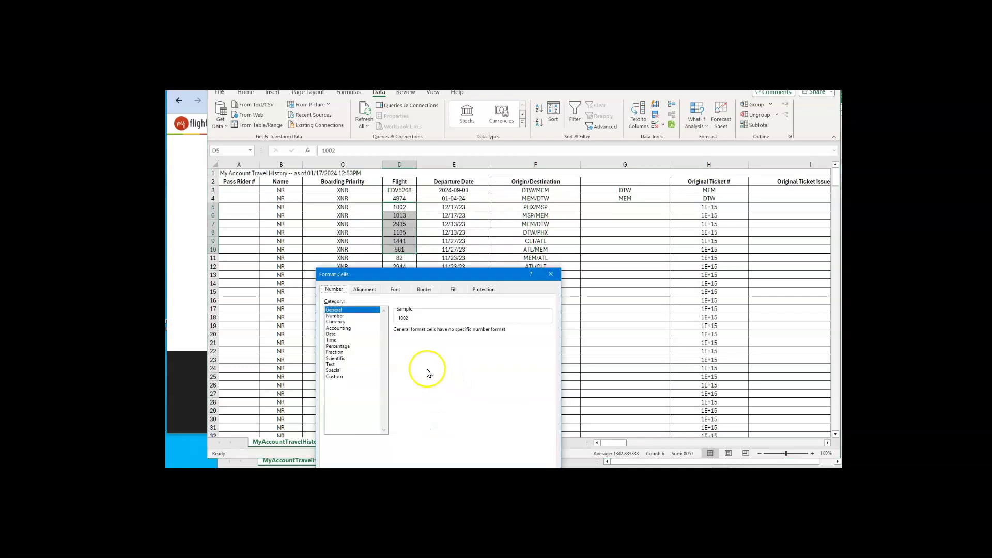
pyautogui.click(340, 376)
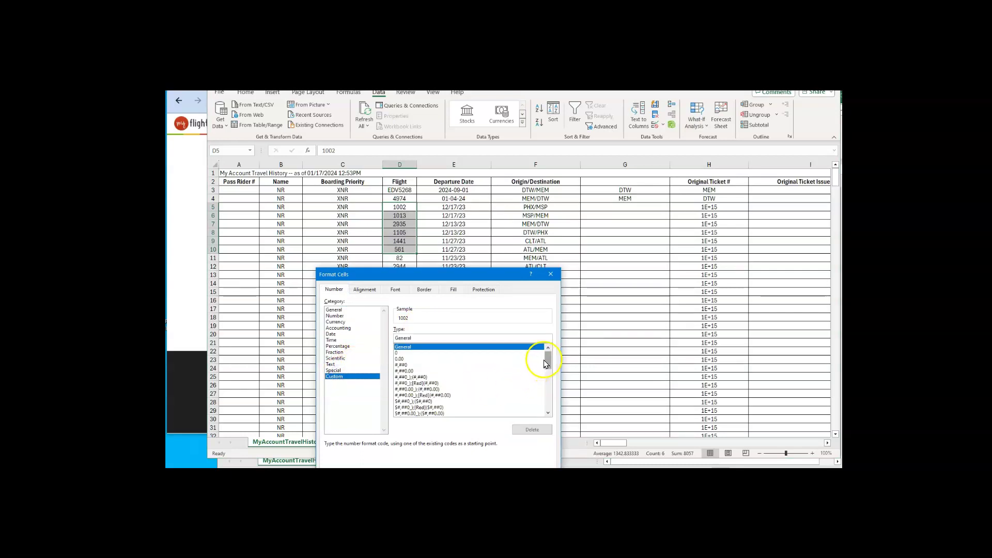
pyautogui.moveTo(545, 363); pyautogui.dragTo(546, 402)
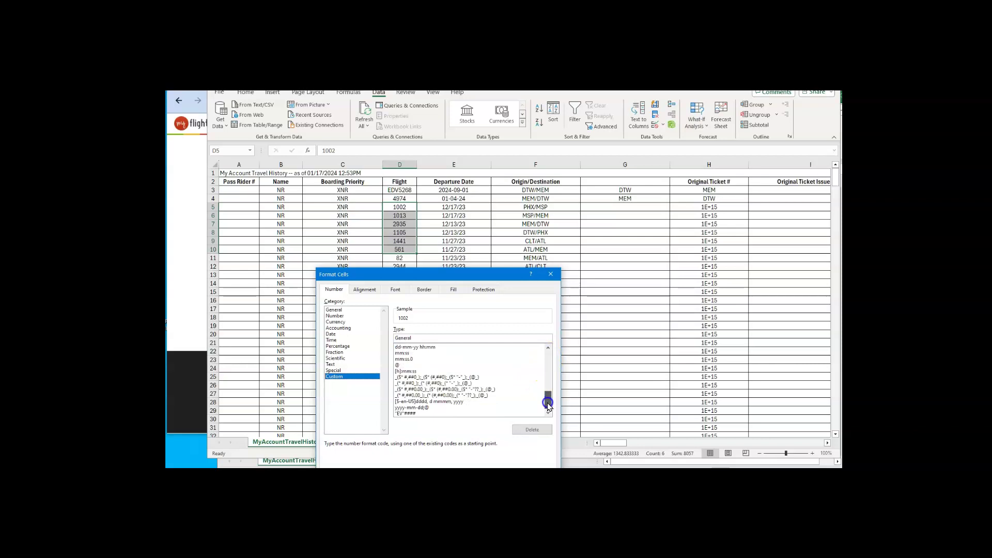
pyautogui.click(408, 413)
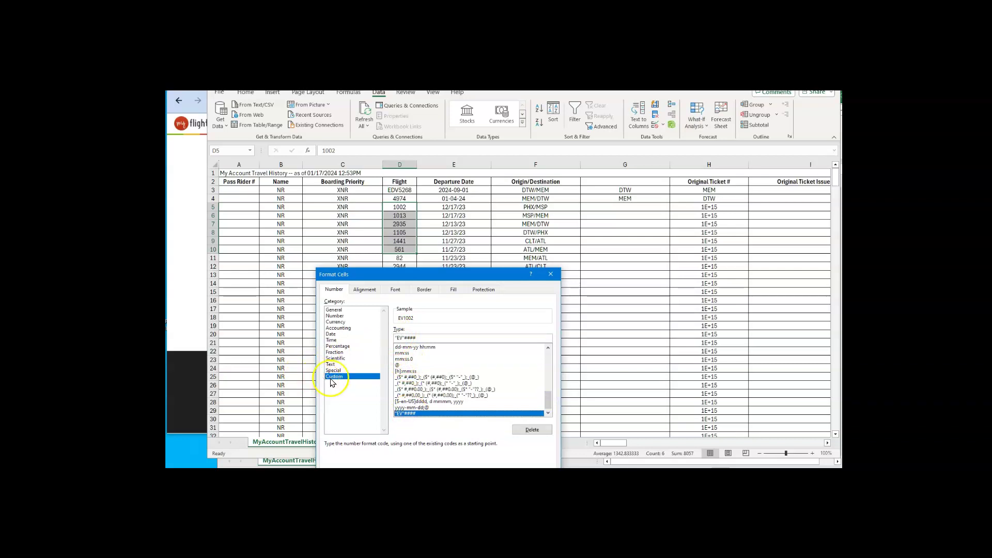
# Change the custom format code to "DL"##### and apply it to the selected flight numbers.
pyautogui.click(399, 338)
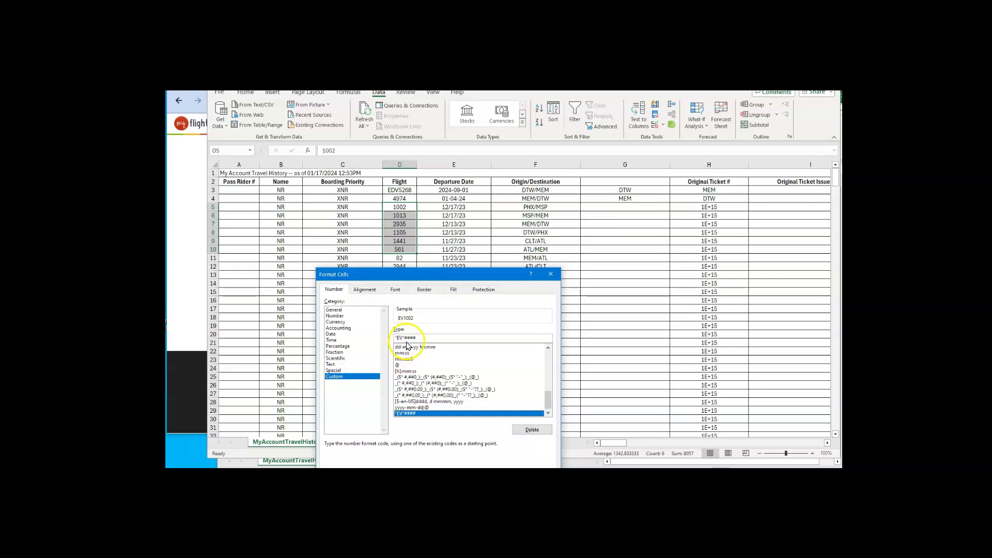
pyautogui.click(396, 338)
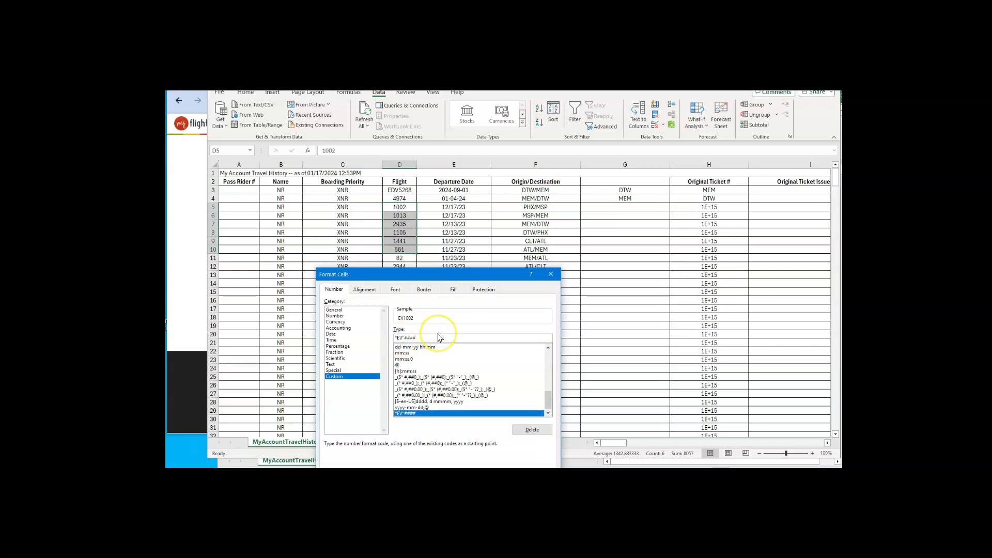
pyautogui.press('Delete')
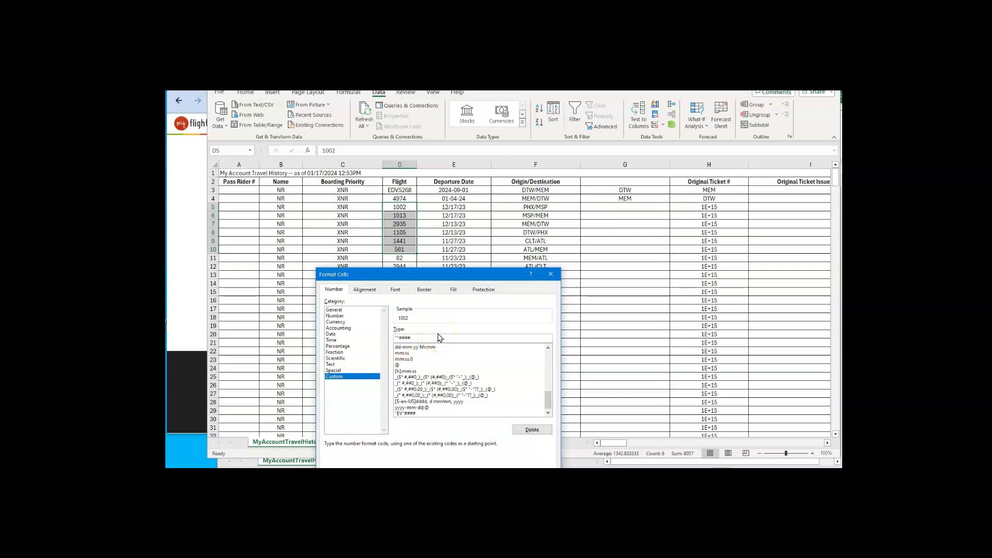
pyautogui.write('l')
pyautogui.write('DL')
pyautogui.press('Right')
pyautogui.press('Right')
pyautogui.write('#')
pyautogui.moveTo(480, 277); pyautogui.dragTo(509, 211)
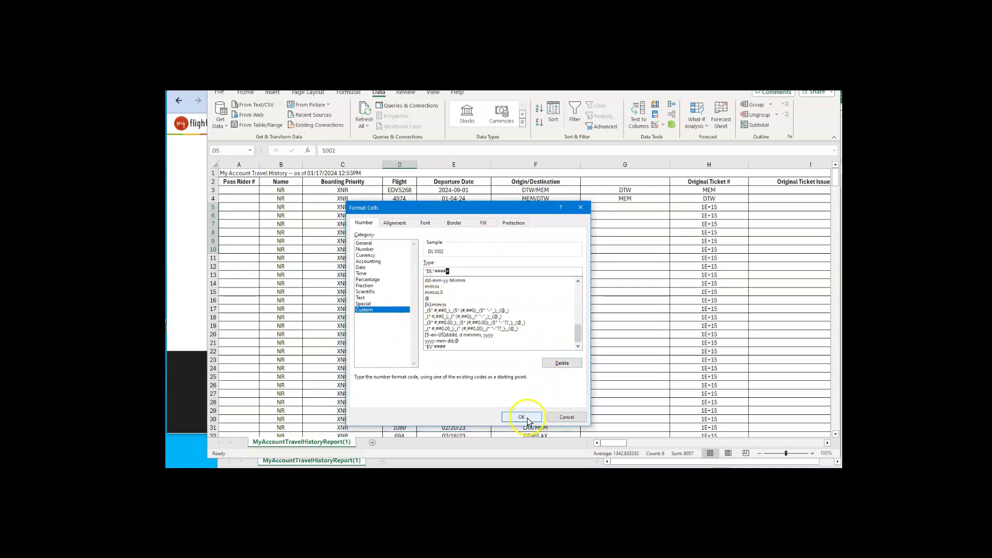
pyautogui.moveTo(434, 208); pyautogui.dragTo(511, 215)
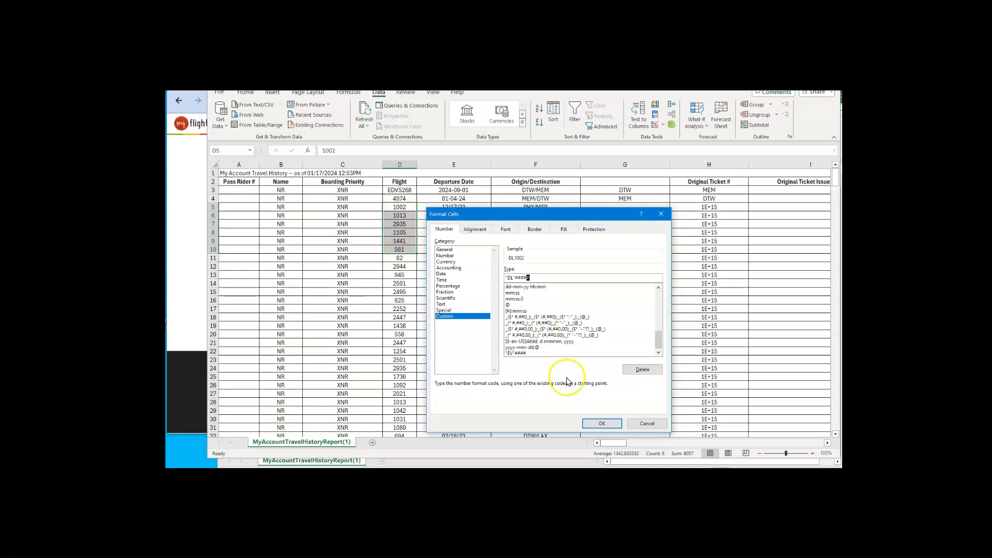
pyautogui.click(590, 423)
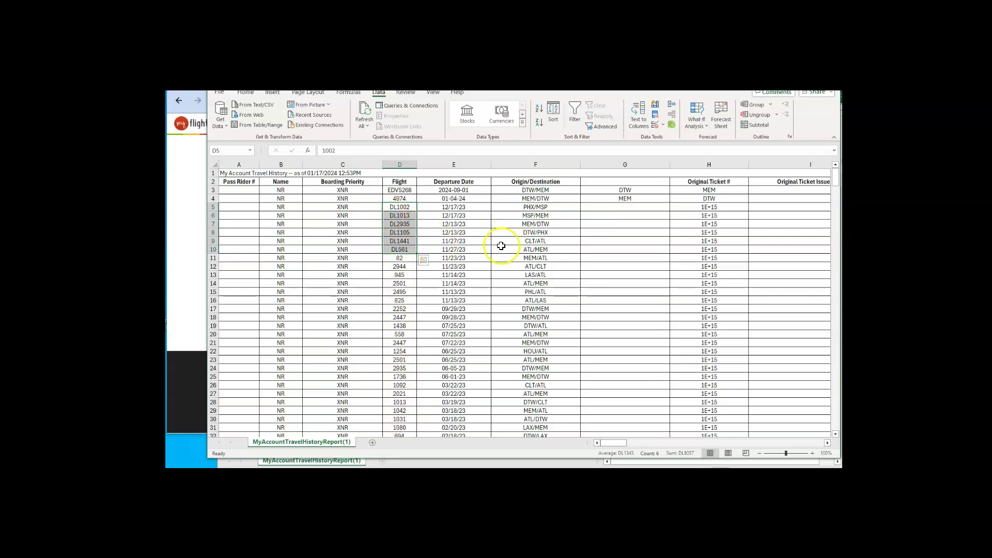
# Set up Text to Columns for the PHX/MSP entry in F5 as delimited data with a slash as the delimiter.
pyautogui.click(541, 207)
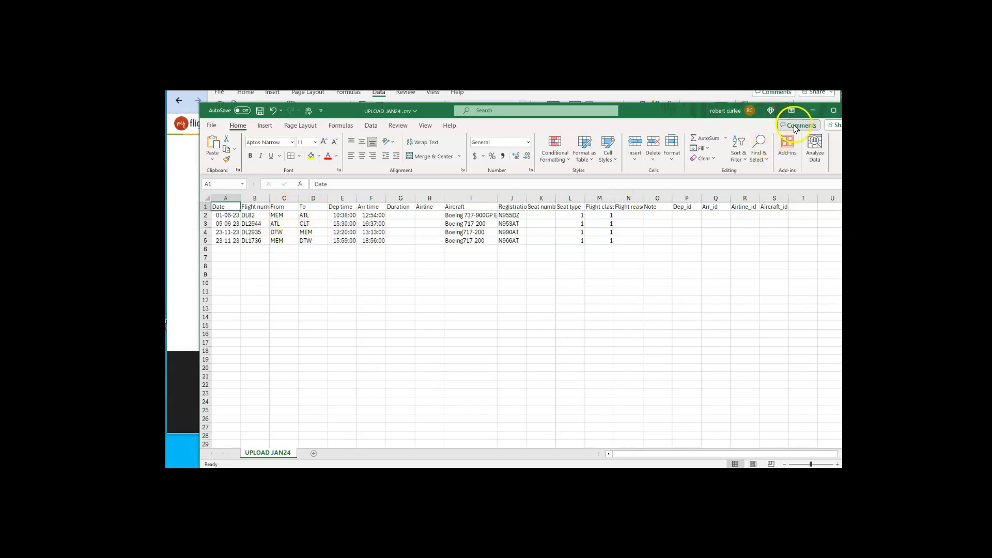
pyautogui.click(812, 110)
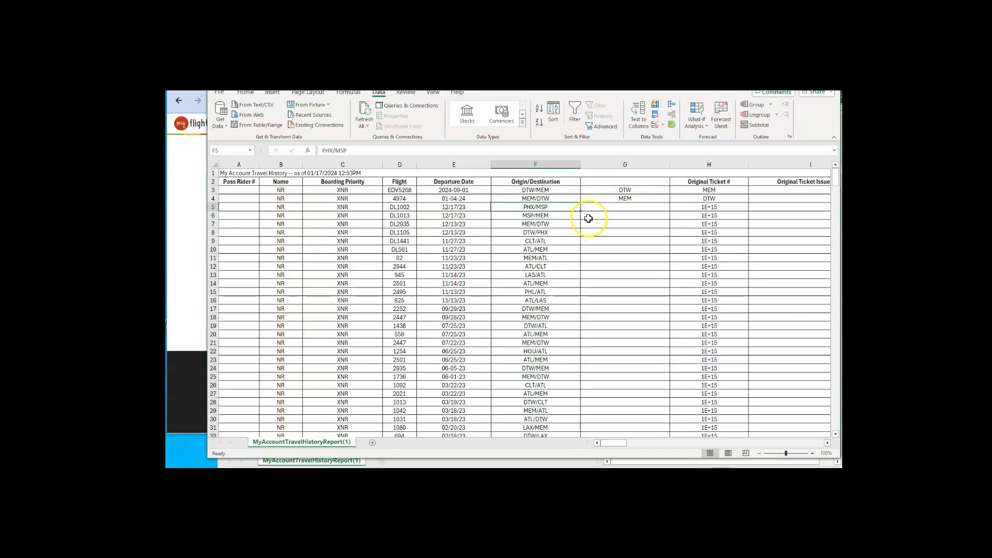
pyautogui.click(538, 207)
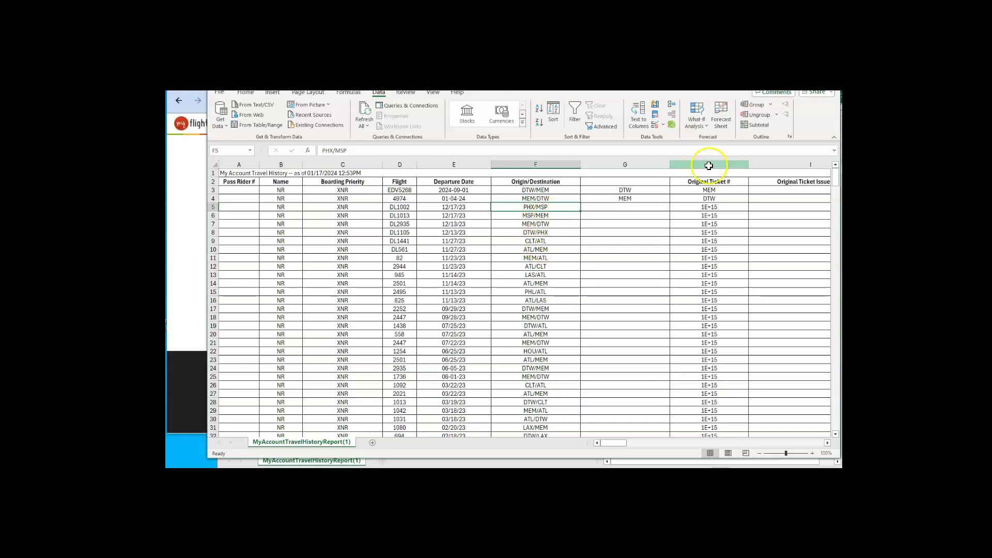
pyautogui.click(639, 111)
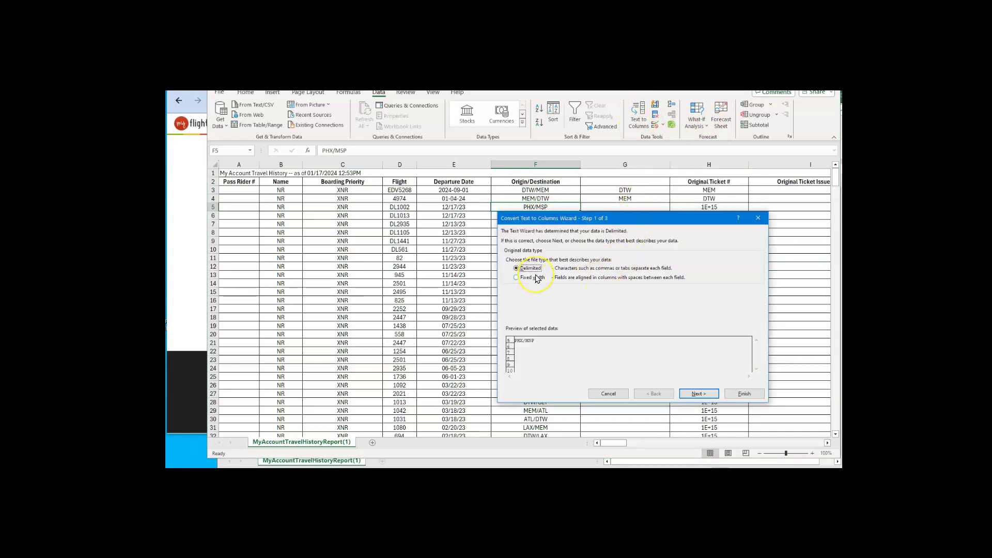
pyautogui.click(690, 392)
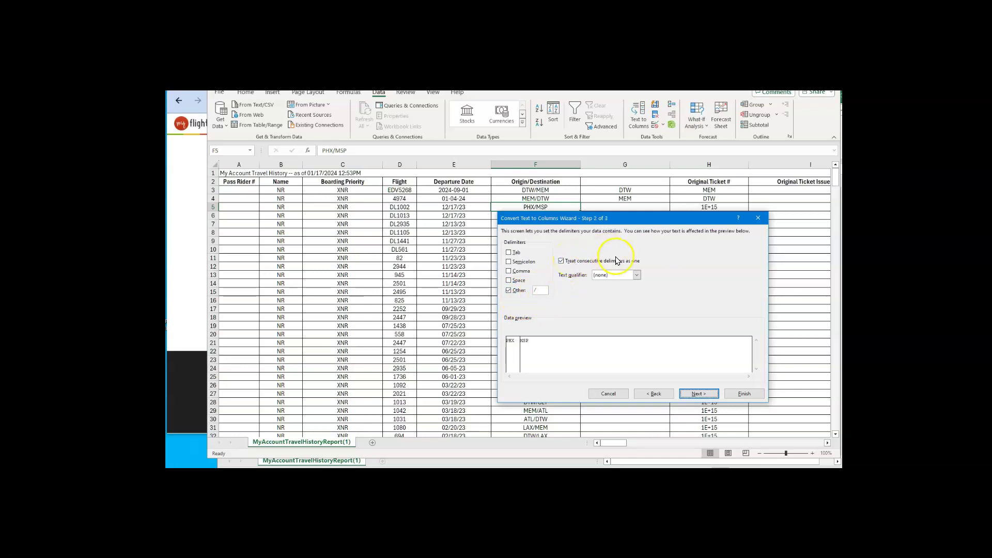
pyautogui.click(706, 395)
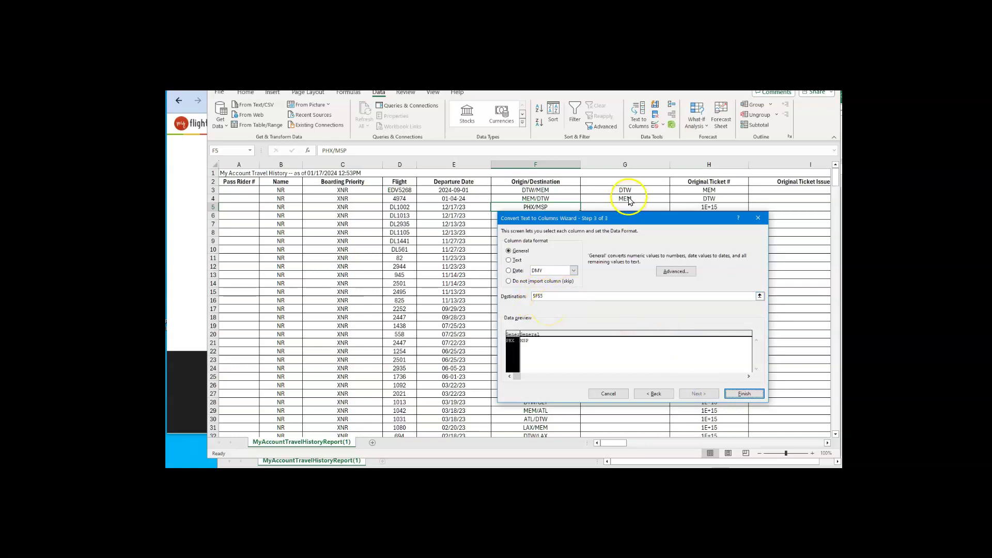
# Set the split's destination to =$G$5 and complete it, replacing the data already in the destination cells.
pyautogui.moveTo(620, 221); pyautogui.dragTo(621, 232)
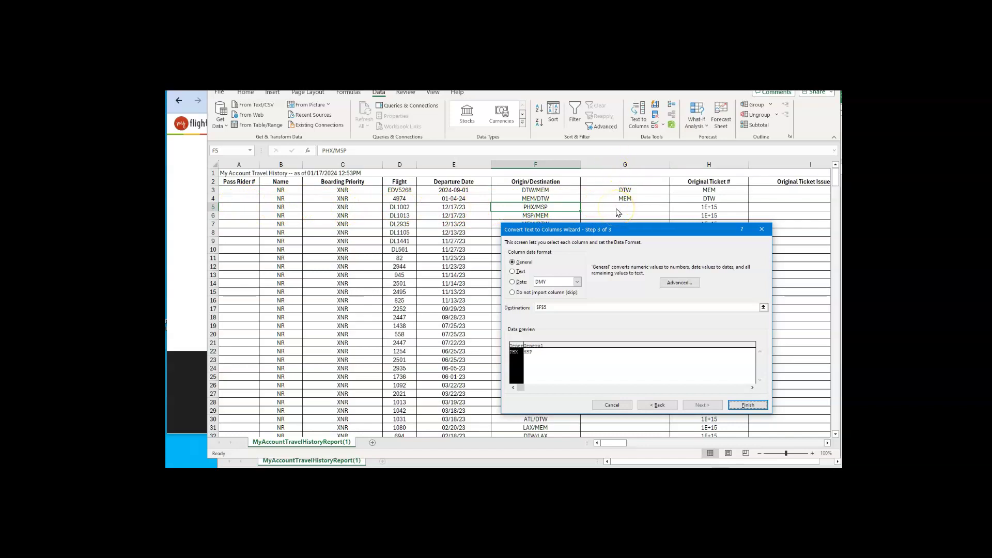
pyautogui.click(537, 307)
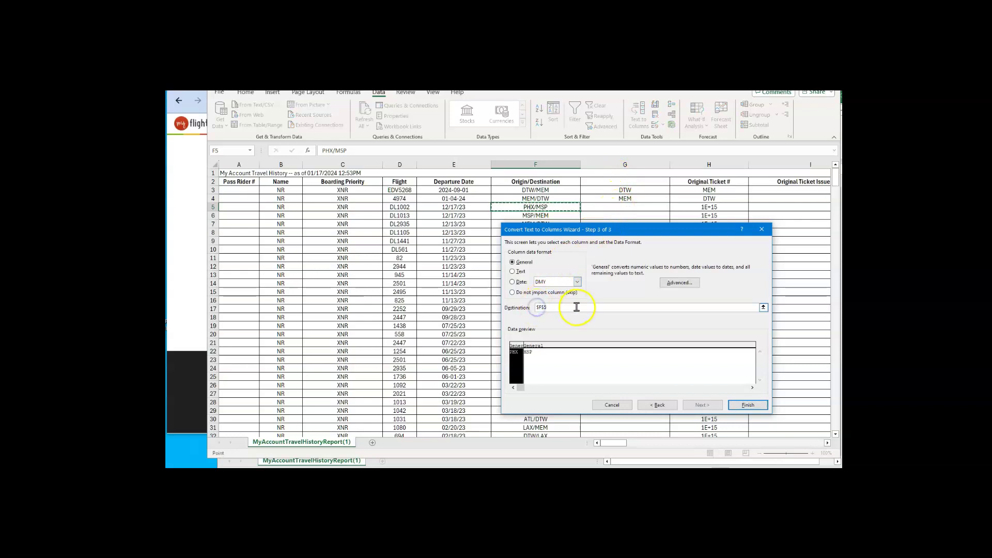
pyautogui.write('=')
pyautogui.press('Right')
pyautogui.press('Delete')
pyautogui.press('Delete')
pyautogui.press('Delete')
pyautogui.press('Delete')
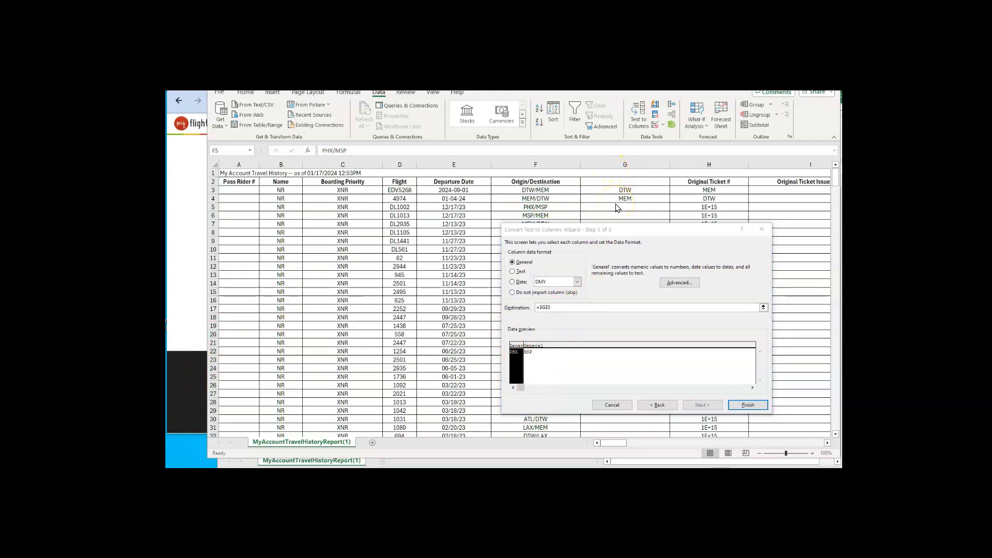
pyautogui.click(542, 308)
pyautogui.click(701, 406)
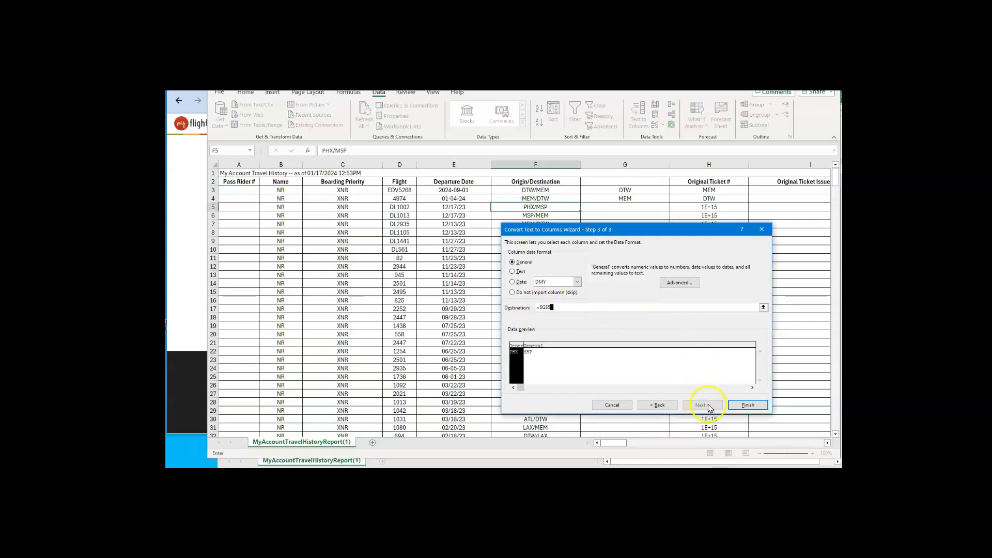
pyautogui.click(744, 405)
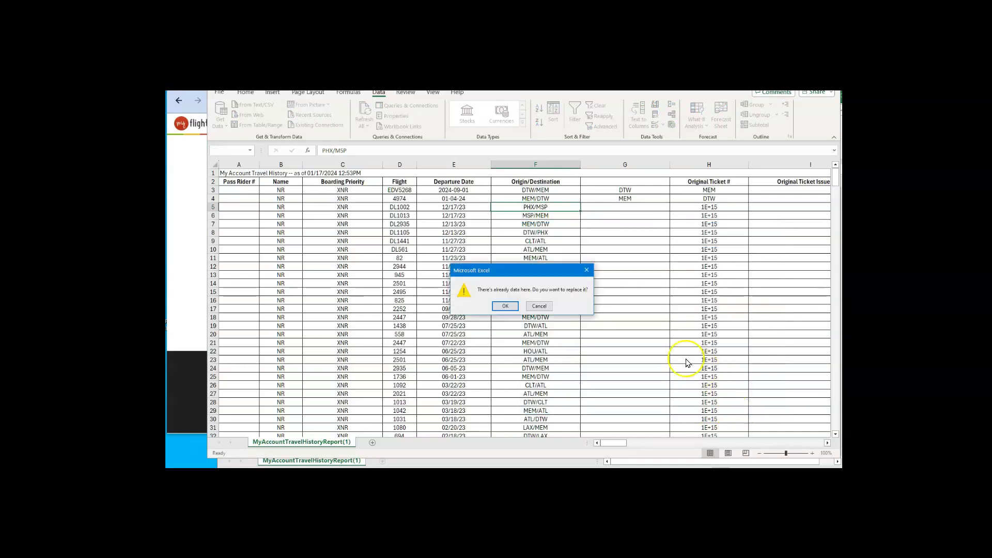
pyautogui.click(505, 307)
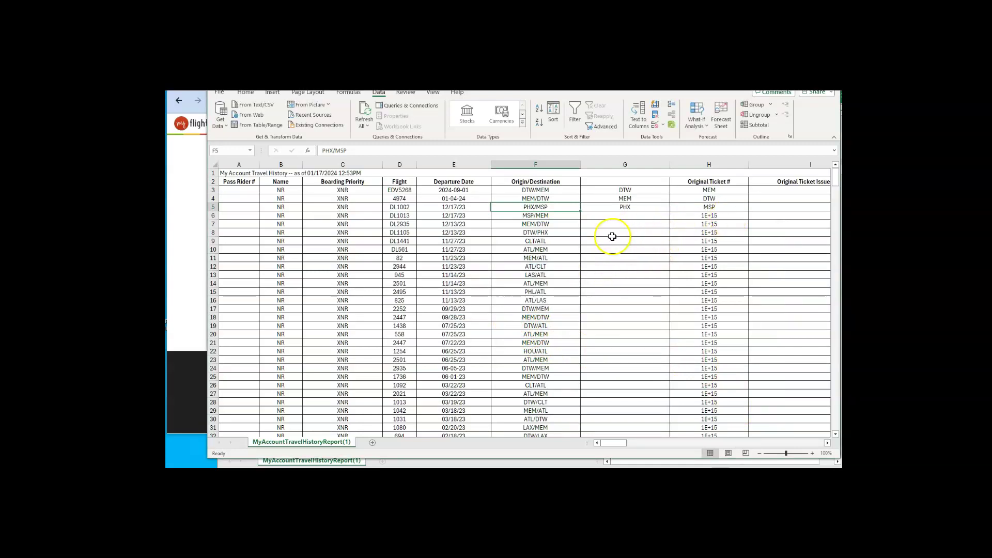
# Set up Text to Columns for the origin/destination entries in F6:F10 as delimited data split at the slash.
pyautogui.press('Down')
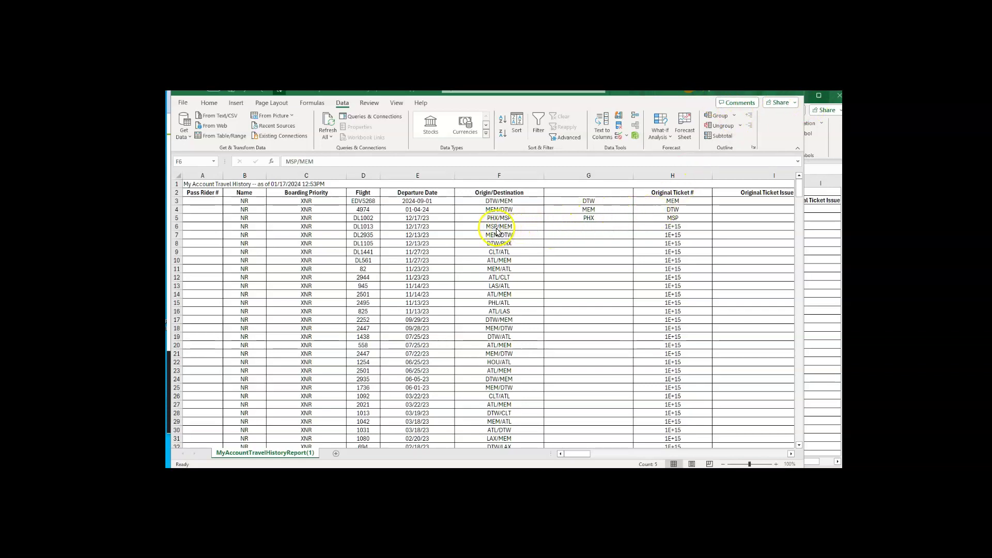
pyautogui.moveTo(496, 229); pyautogui.dragTo(499, 259)
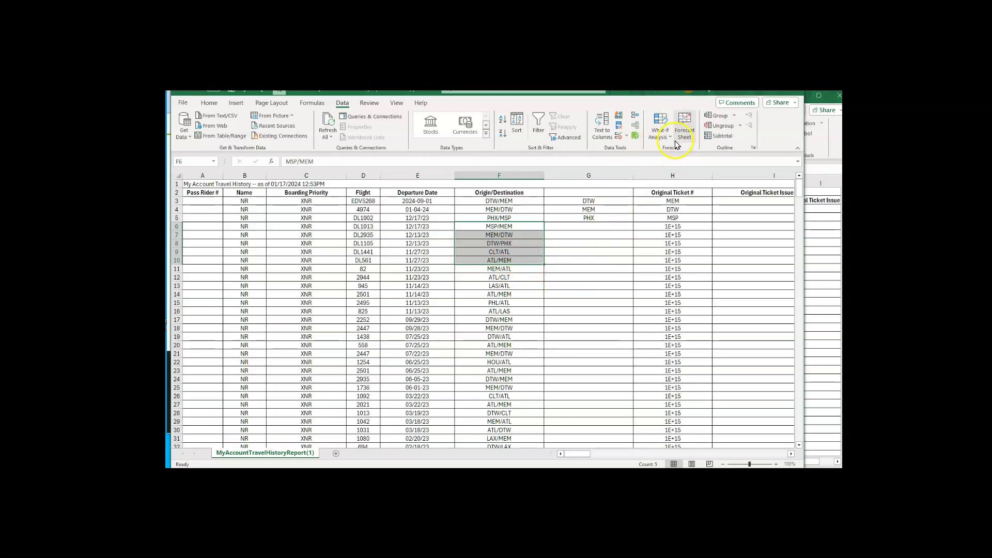
pyautogui.click(602, 123)
pyautogui.click(481, 291)
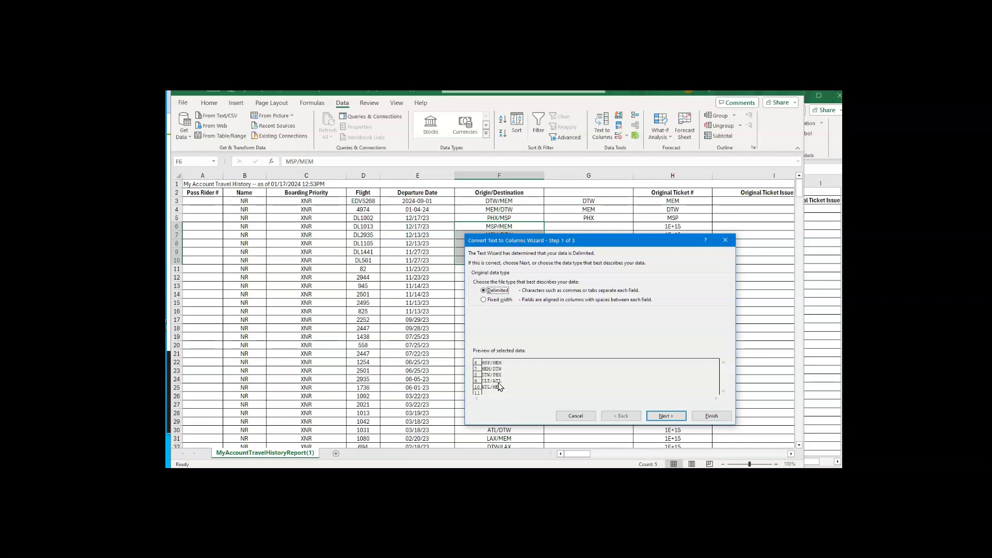
pyautogui.click(663, 417)
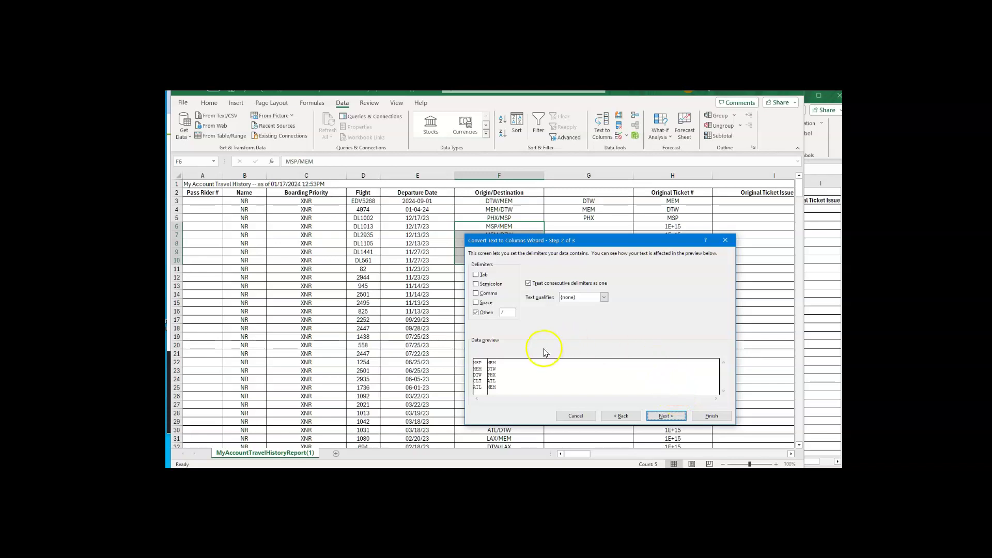
pyautogui.click(666, 416)
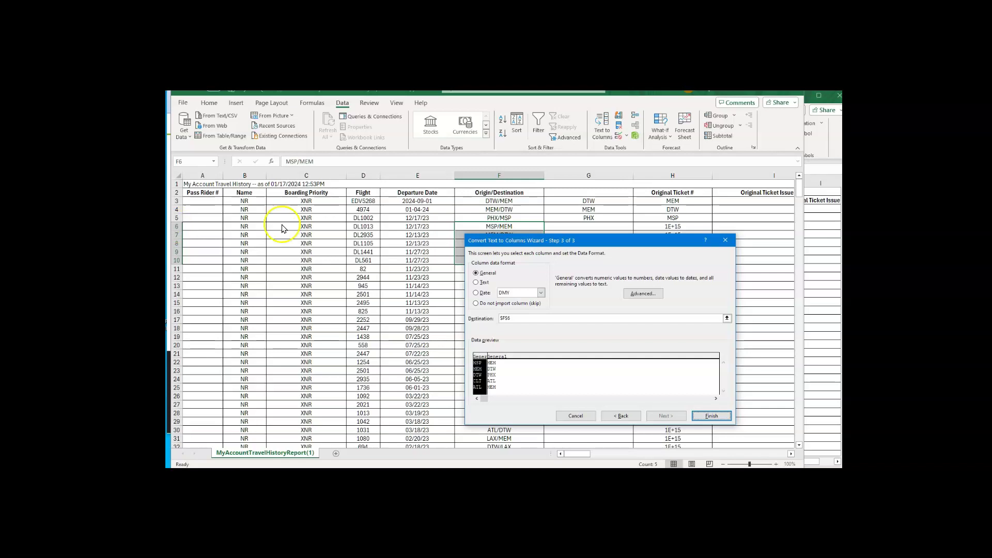
# Set the split's destination to G6 and complete it, replacing the data already in the destination cells.
pyautogui.click(501, 318)
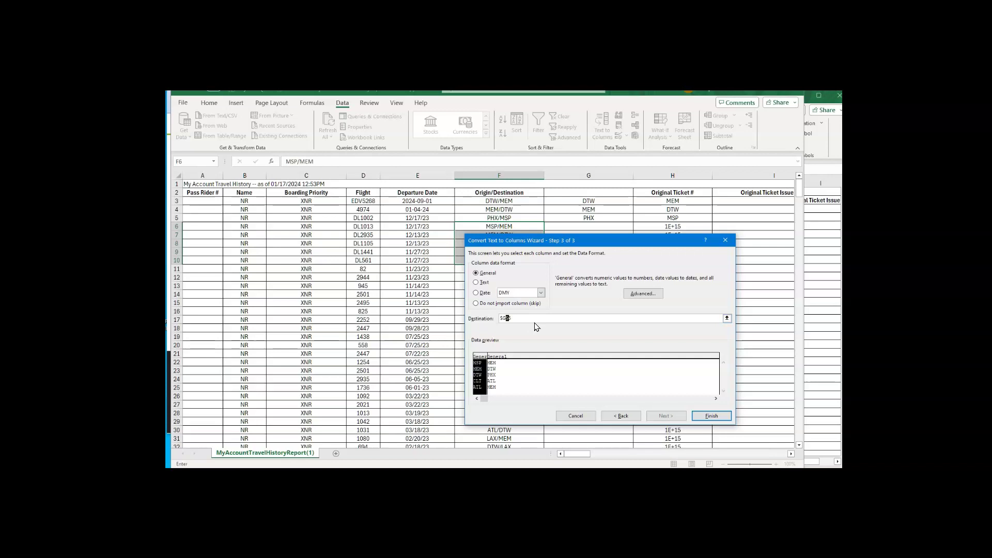
pyautogui.click(529, 319)
pyautogui.click(708, 415)
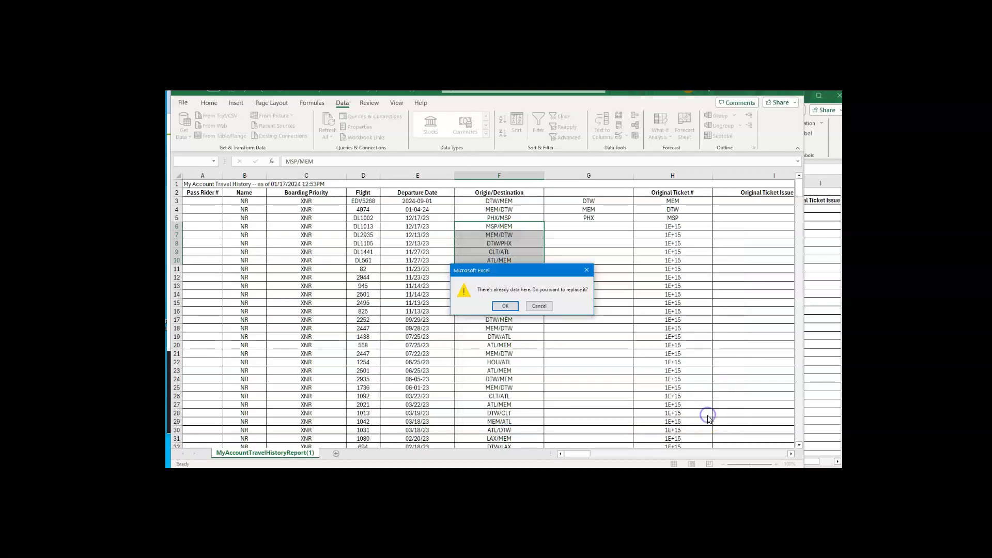
pyautogui.click(505, 306)
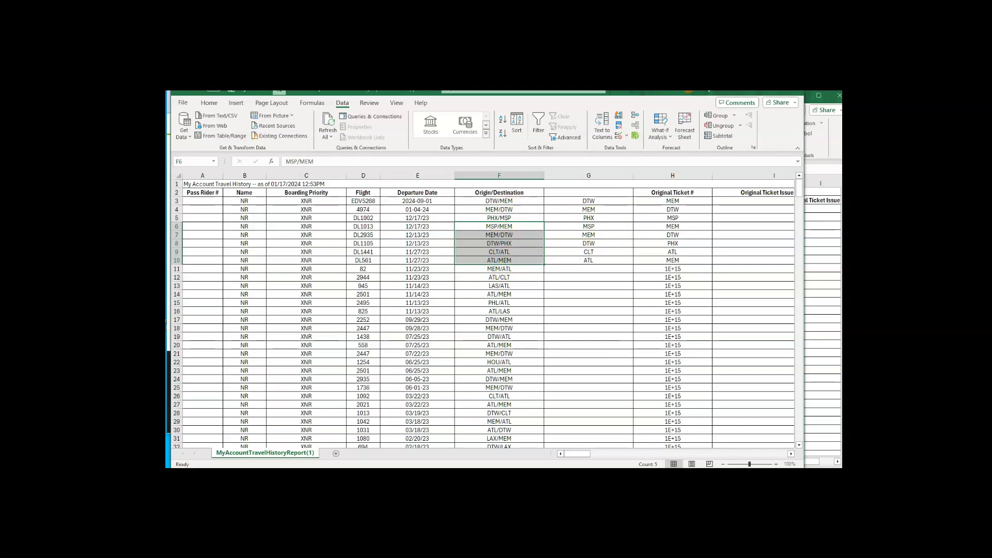
# Bring up the UPLOAD JAN24 .csv workbook and place it below the report's first rows to compare the two layouts.
pyautogui.hotkey('alt', 'Tab')
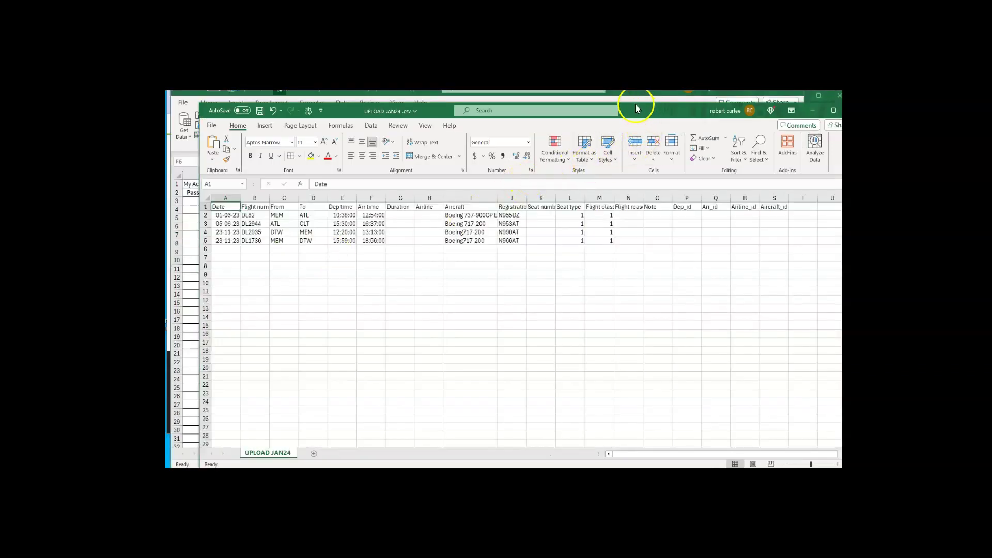
pyautogui.moveTo(630, 102); pyautogui.dragTo(611, 263)
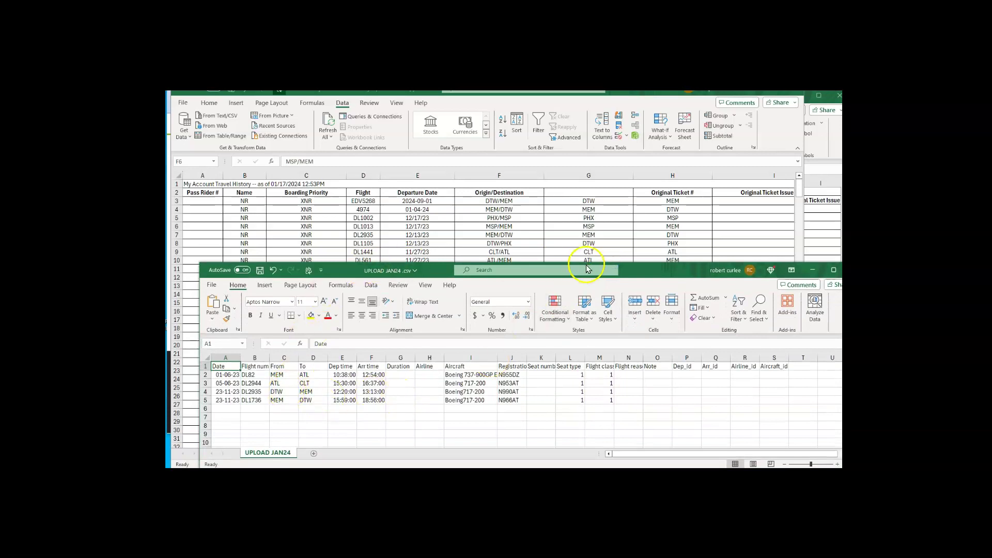
pyautogui.moveTo(635, 269); pyautogui.dragTo(617, 275)
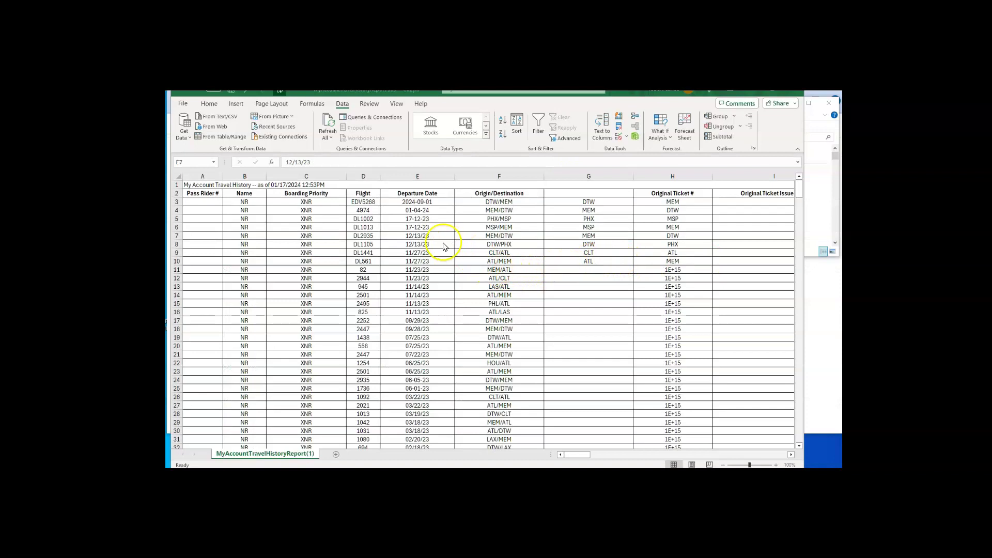
pyautogui.click(413, 236)
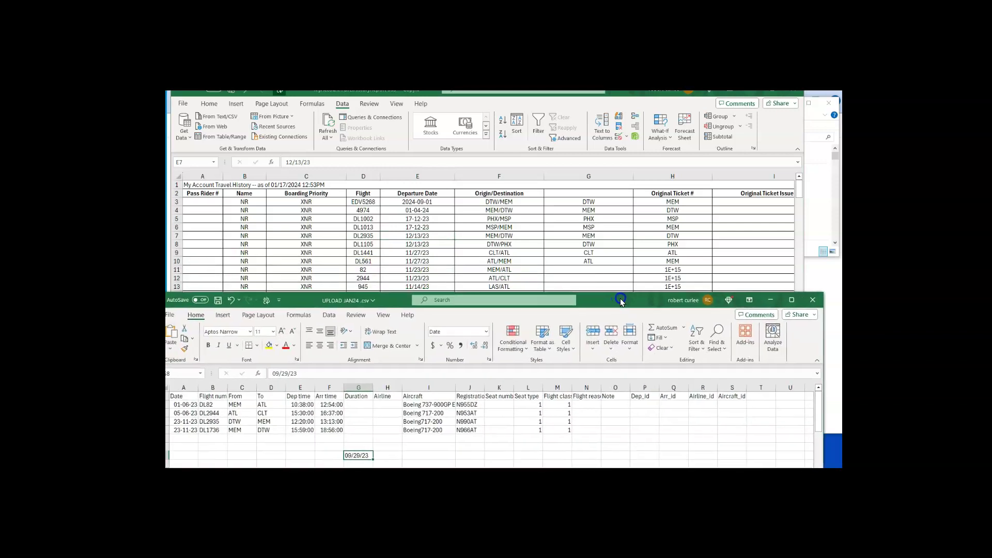
pyautogui.moveTo(638, 303); pyautogui.dragTo(634, 270)
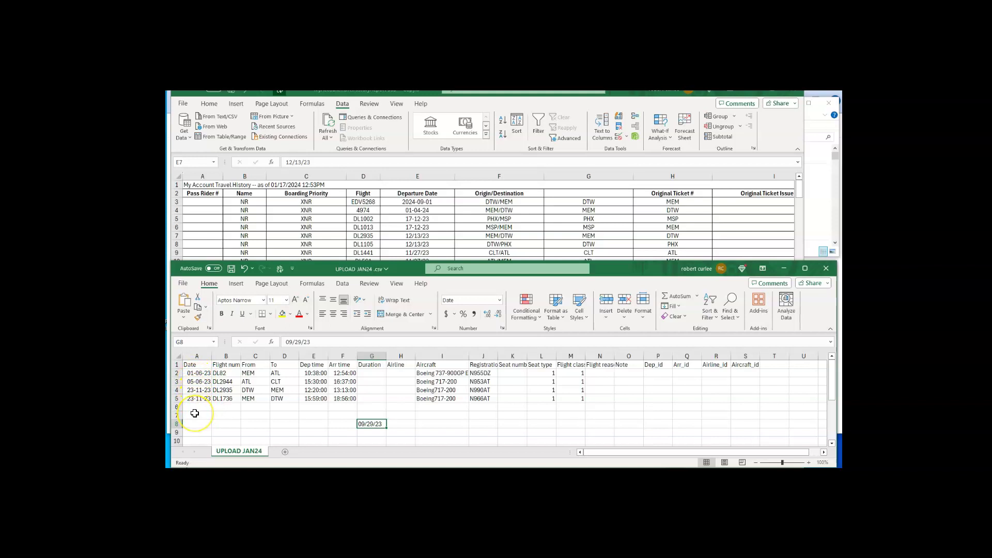
# Change the departure date in E7 of the travel history report to 13-12-23.
pyautogui.click(416, 239)
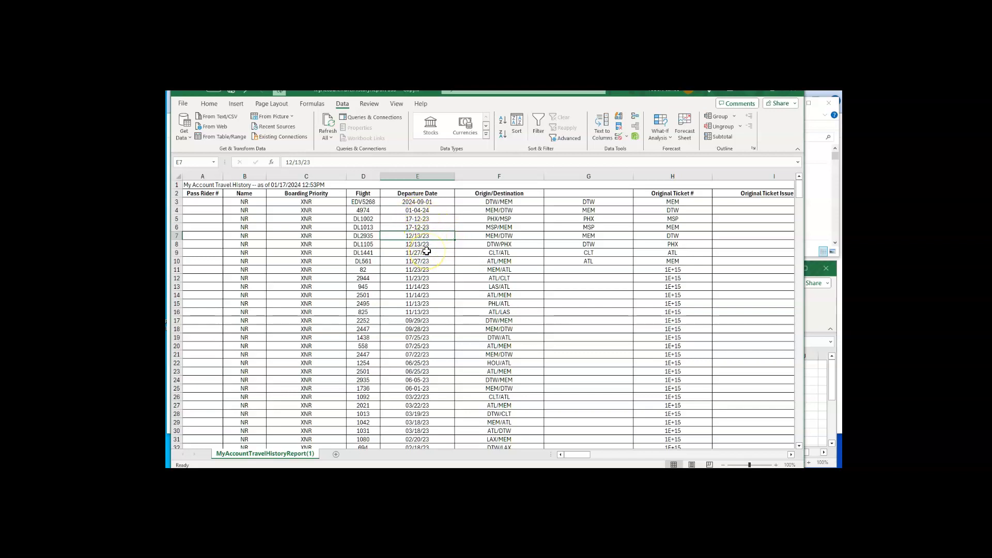
pyautogui.write('13-12-')
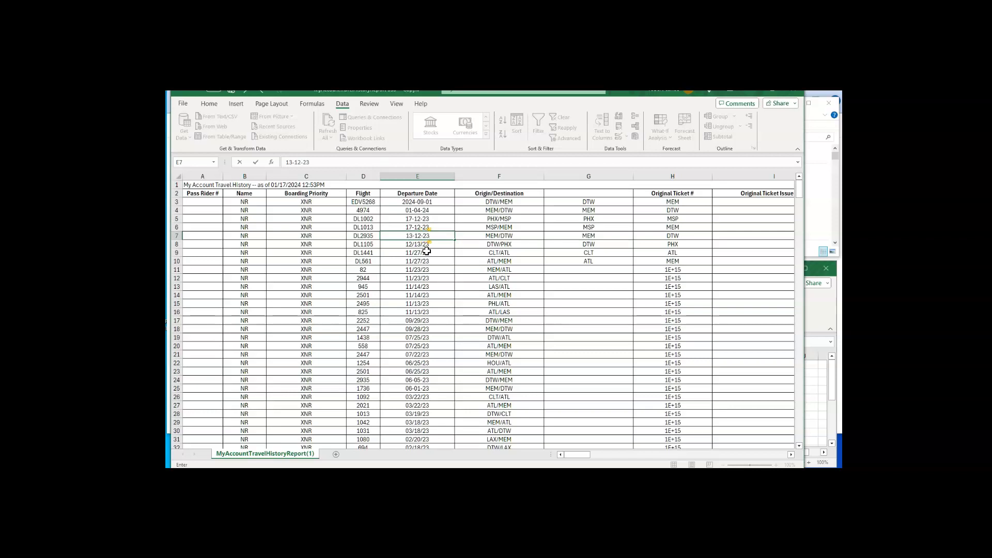
pyautogui.press('Return')
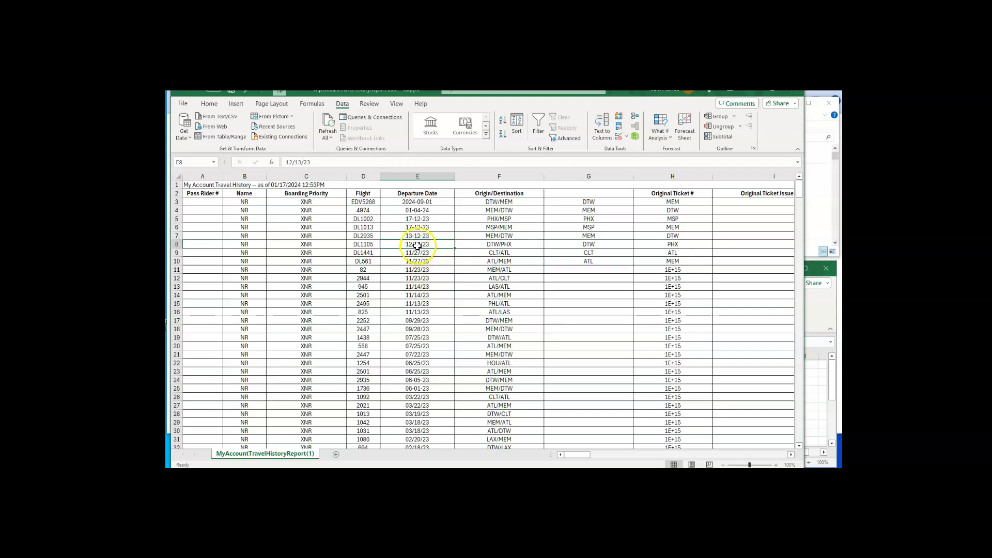
# Format the departure date cell E8 with the Date category, type *14-03-12, and the English (United States) locale.
pyautogui.rightClick(416, 244)
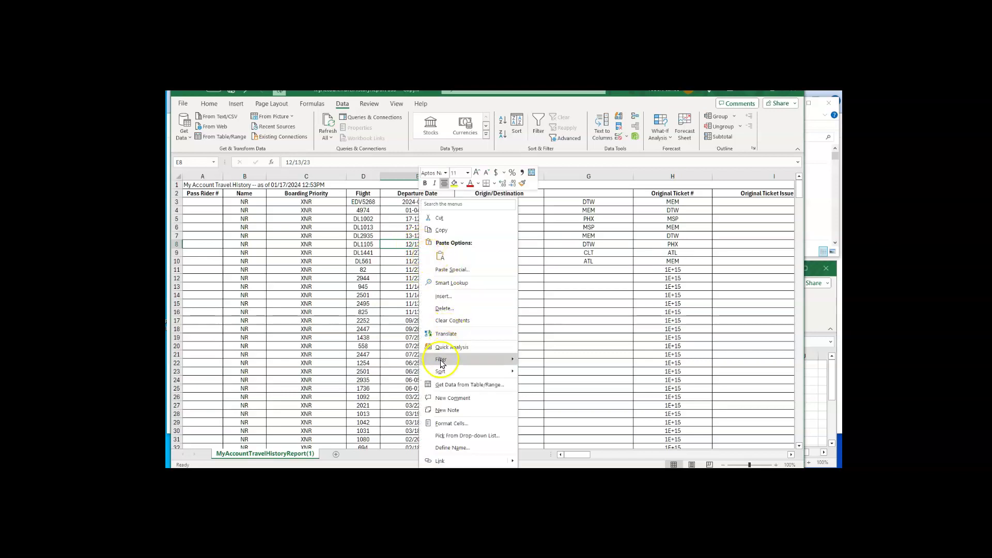
pyautogui.click(448, 423)
pyautogui.moveTo(432, 274); pyautogui.dragTo(471, 259)
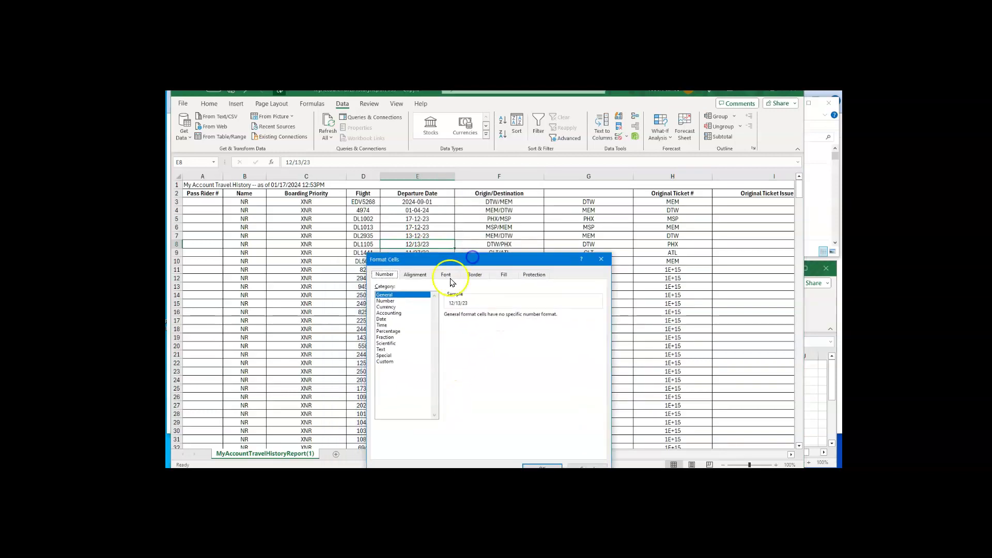
pyautogui.click(381, 319)
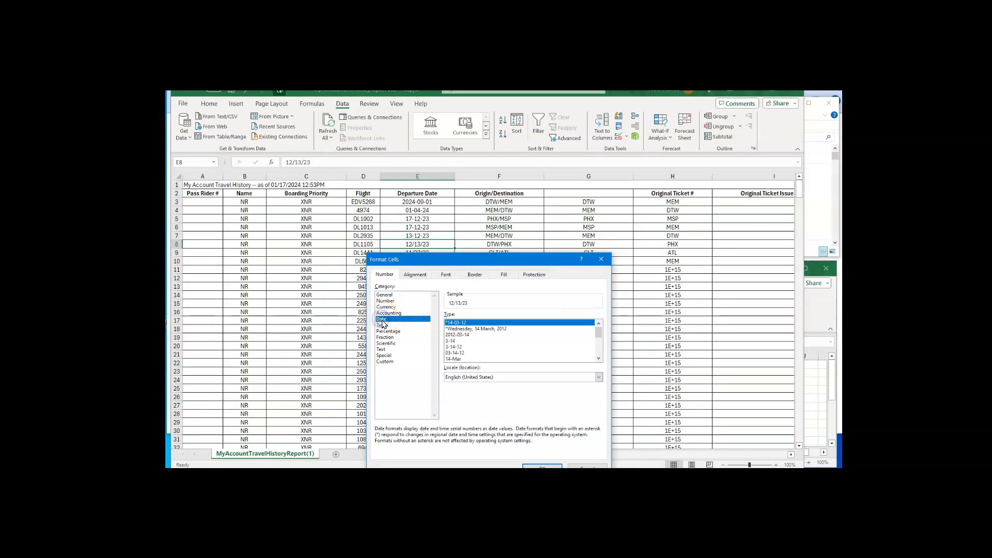
pyautogui.click(455, 325)
pyautogui.click(462, 325)
pyautogui.moveTo(530, 261); pyautogui.dragTo(539, 216)
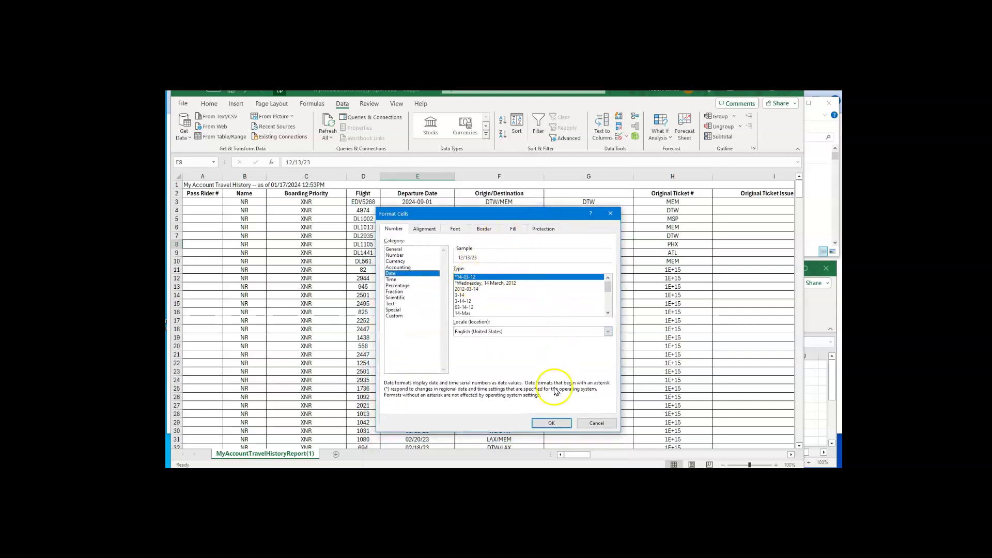
pyautogui.click(549, 423)
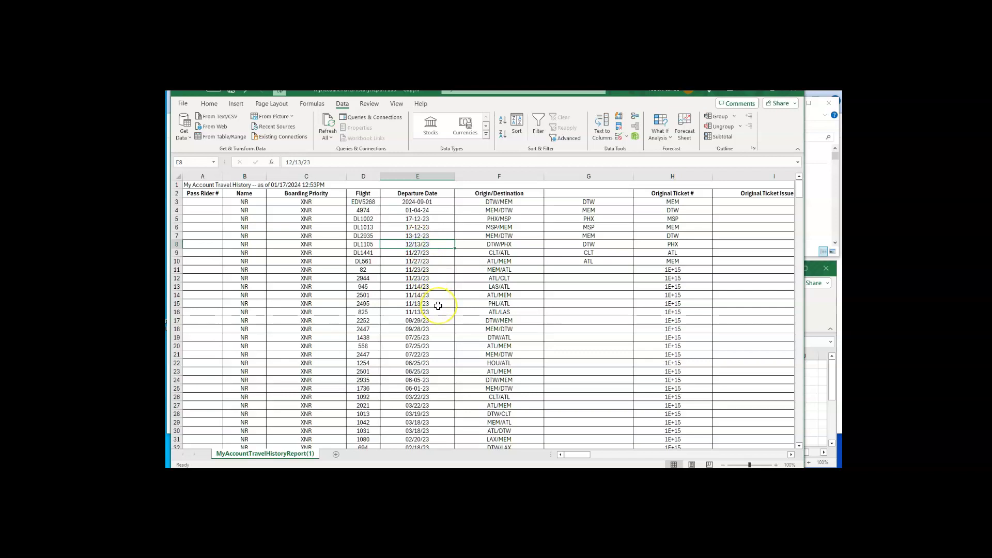
# Enter 13-12-23 as the departure date in E8.
pyautogui.write('13')
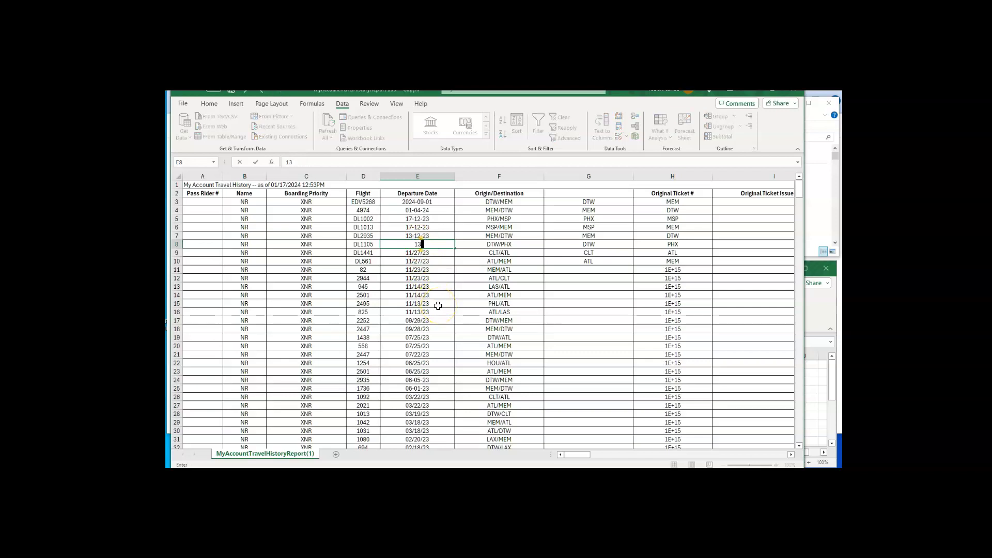
pyautogui.write('-12-202')
pyautogui.press('BackSpace')
pyautogui.write('3')
pyautogui.press('Return')
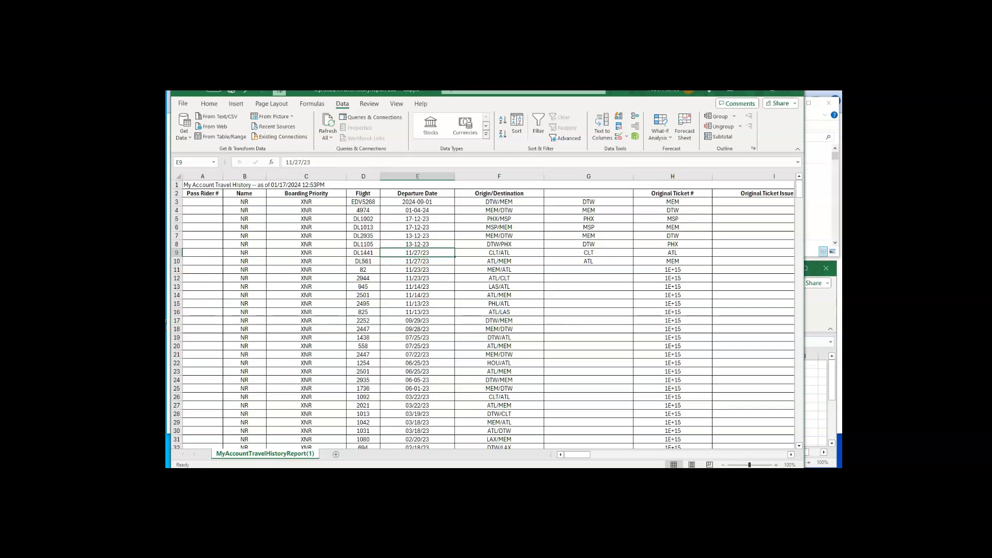
# Check the headers in UPLOAD JAN24 .csv and label the report's split airport columns From in G2 and To in H2.
pyautogui.hotkey('alt', 'Tab')
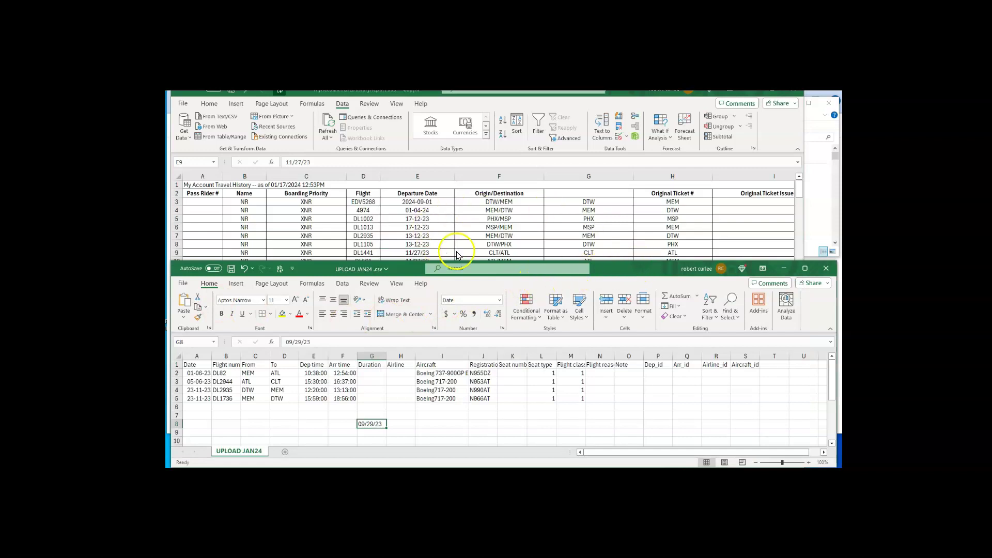
pyautogui.moveTo(640, 273)
pyautogui.mouseDown()
pyautogui.moveTo(642, 297)
pyautogui.moveTo(645, 278)
pyautogui.mouseUp()
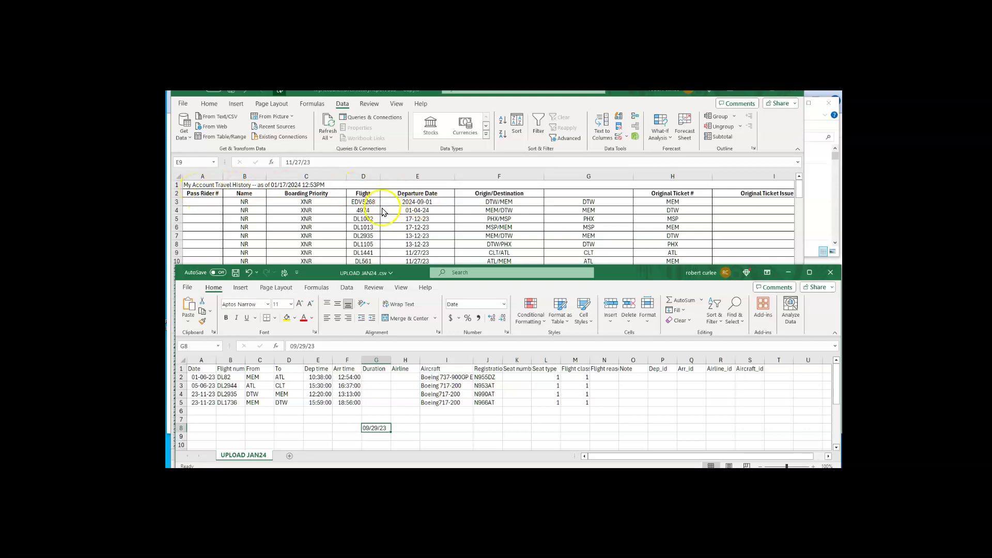
pyautogui.click(309, 273)
pyautogui.click(584, 195)
pyautogui.click(586, 194)
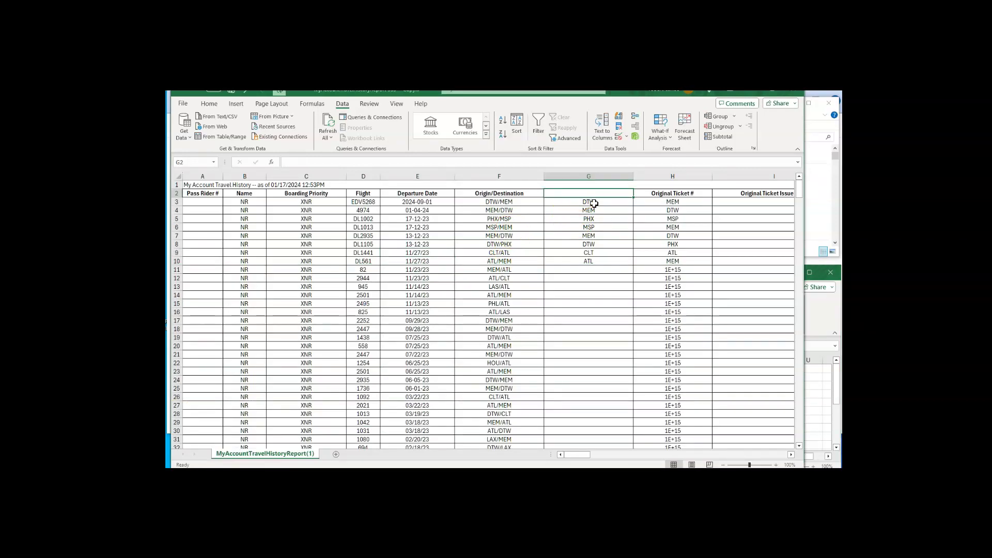
pyautogui.write('From')
pyautogui.press('Tab')
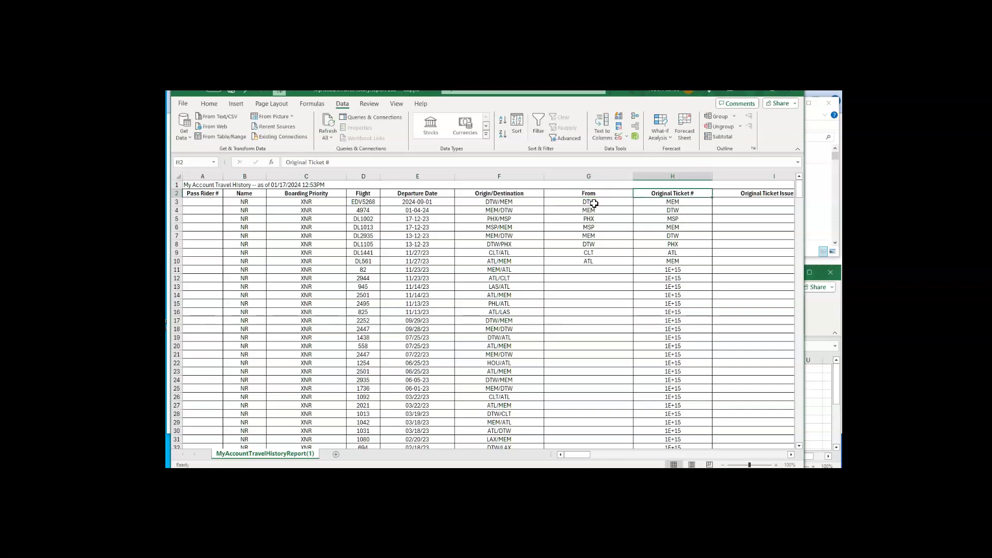
pyautogui.write('To')
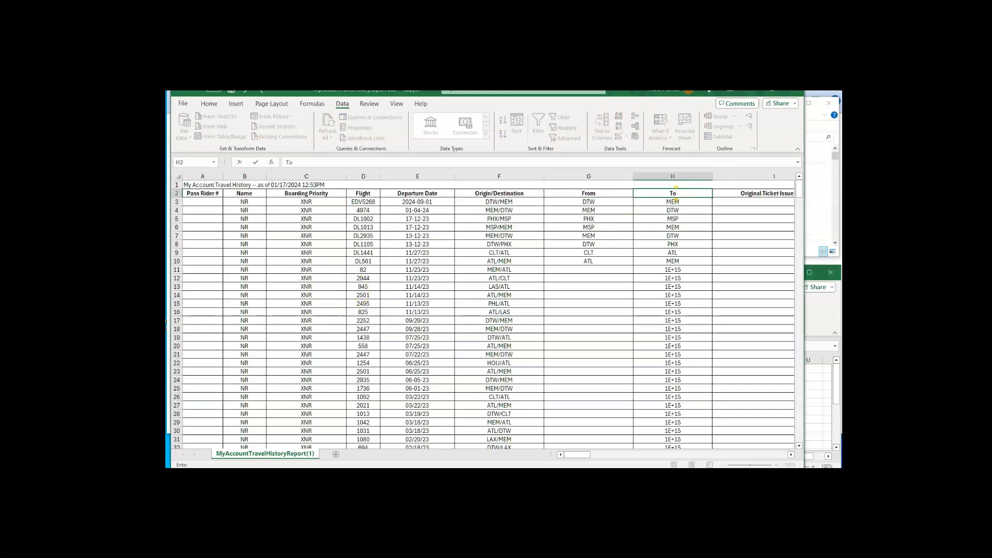
# Review the remaining column headers in UPLOAD JAN24 .csv alongside the report, and minimize that workbook.
pyautogui.hotkey('alt', 'Tab')
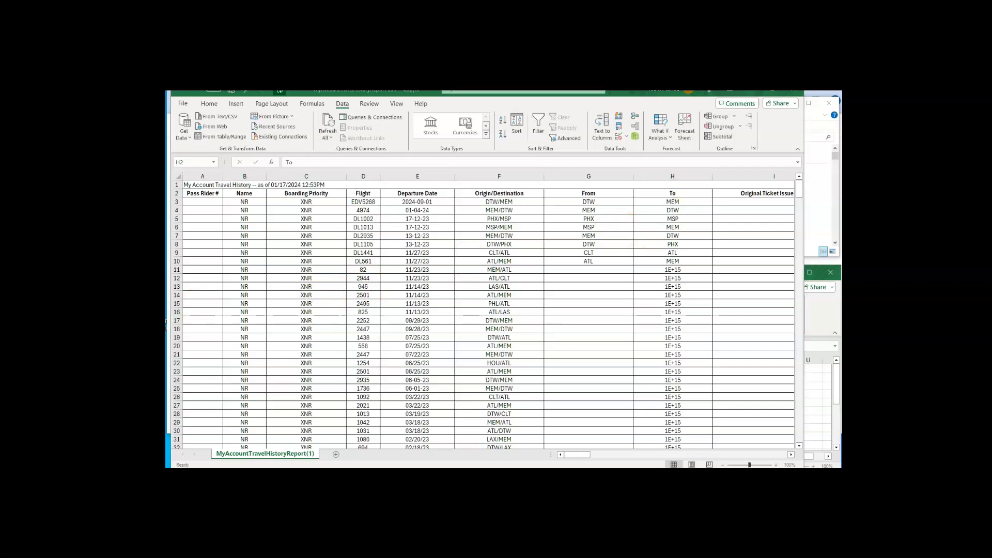
pyautogui.hotkey('alt', 'Tab')
pyautogui.hotkey('alt', 'Tab')
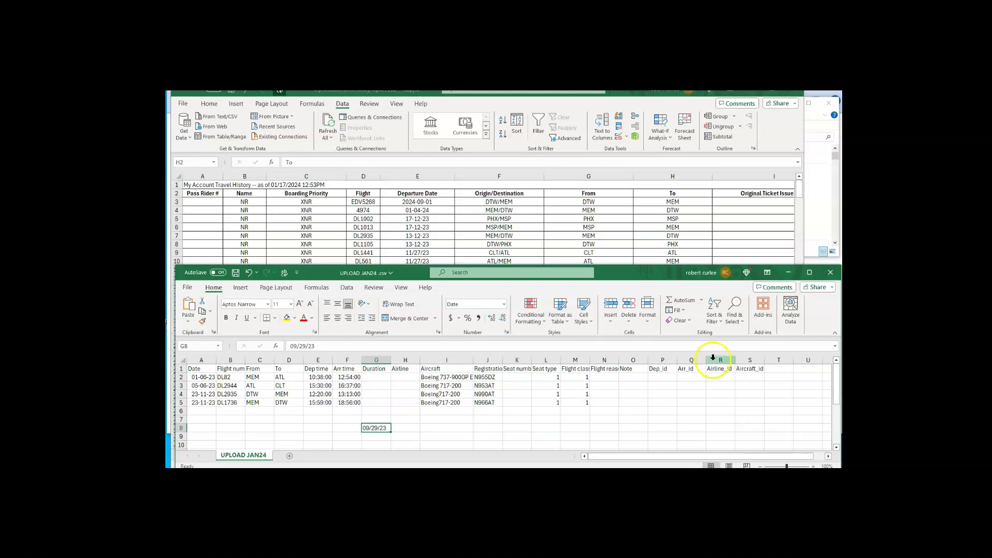
pyautogui.moveTo(656, 275); pyautogui.dragTo(656, 221)
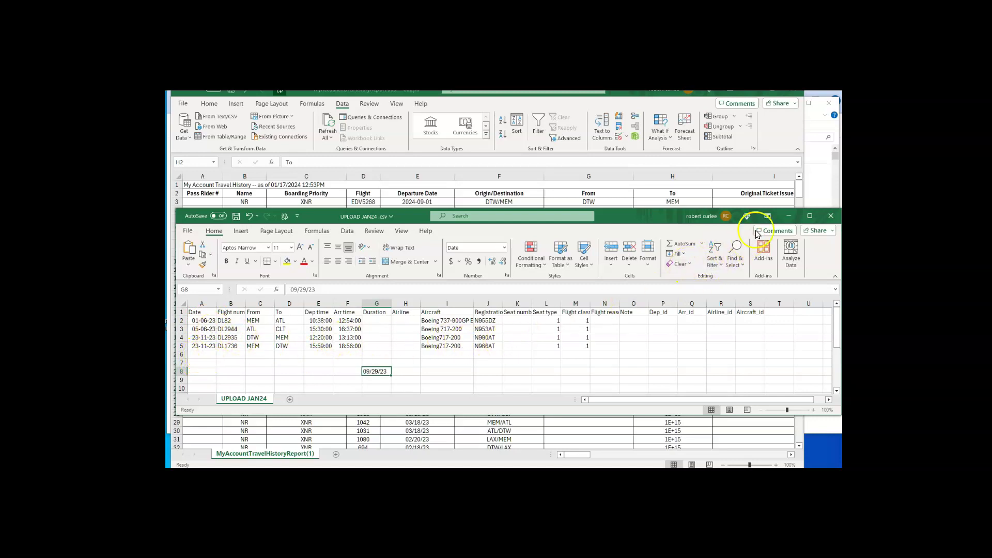
pyautogui.click(789, 216)
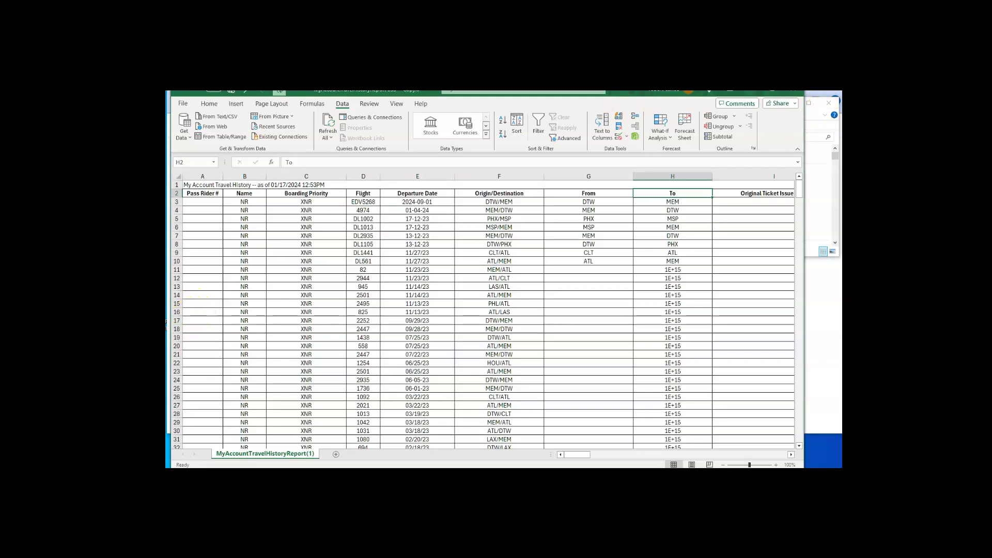
# Switch to myFlightradar24 in the browser and open the profile to examine the flown routes and airports on the map.
pyautogui.hotkey('alt', 'Tab')
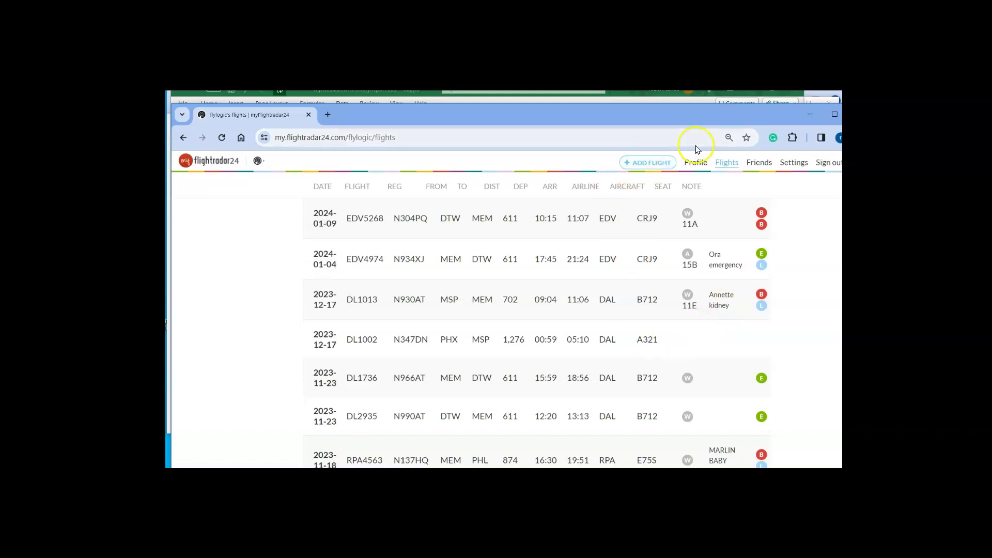
pyautogui.click(696, 164)
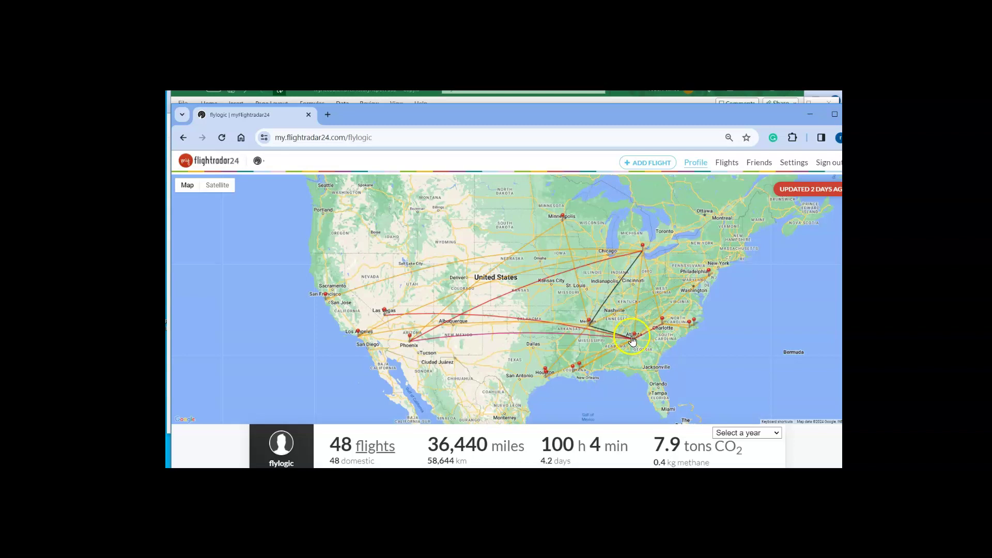
pyautogui.moveTo(632, 338)
pyautogui.moveTo(542, 374)
pyautogui.moveTo(412, 343)
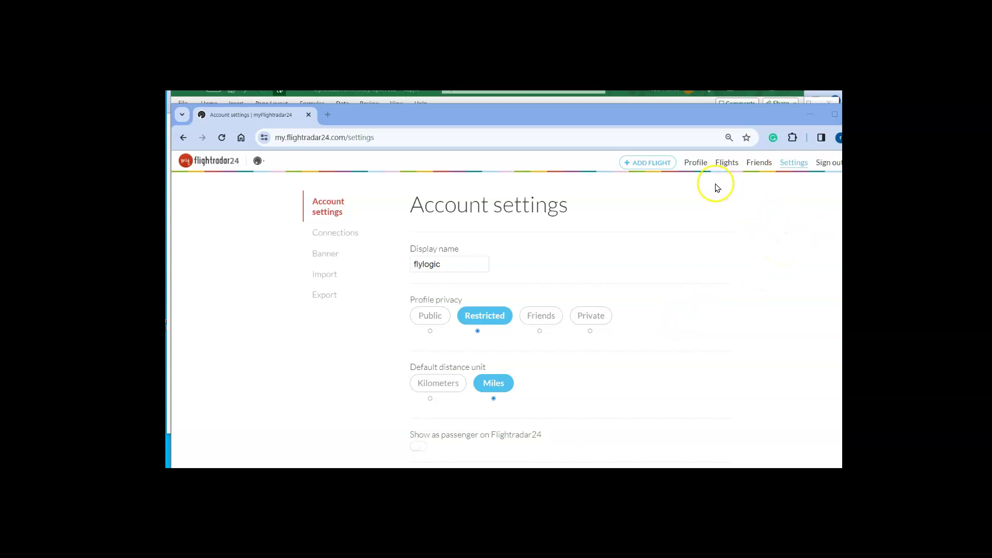
pyautogui.click(694, 162)
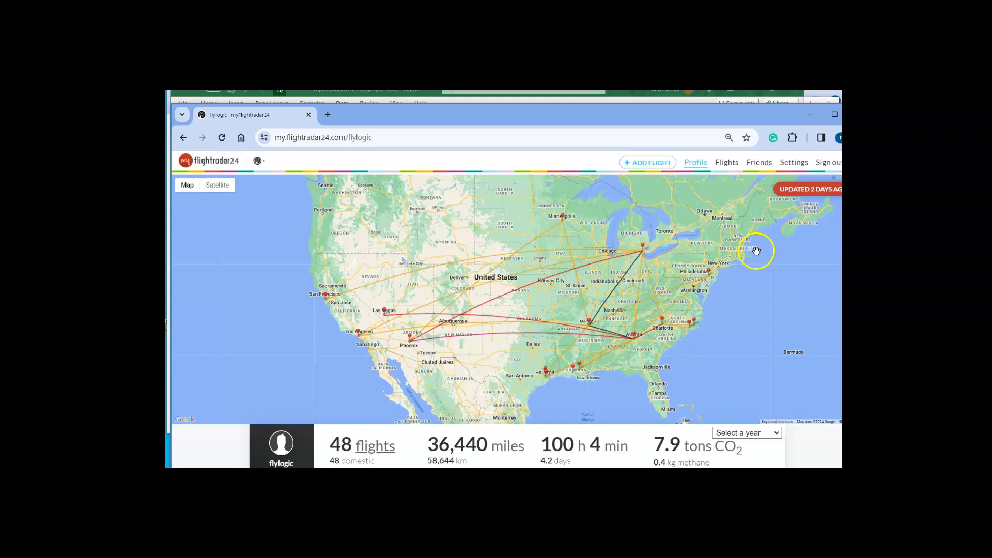
# Open the add-flight form to view its basic info fields, and go back to the profile.
pyautogui.click(651, 164)
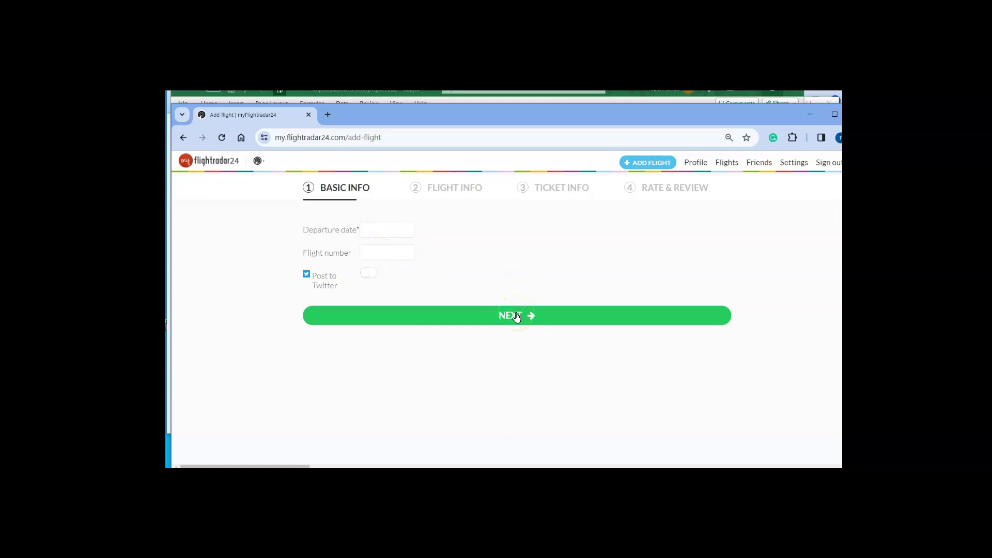
pyautogui.moveTo(616, 208)
pyautogui.mouseDown()
pyautogui.moveTo(623, 188)
pyautogui.moveTo(574, 191)
pyautogui.moveTo(592, 229)
pyautogui.mouseUp()
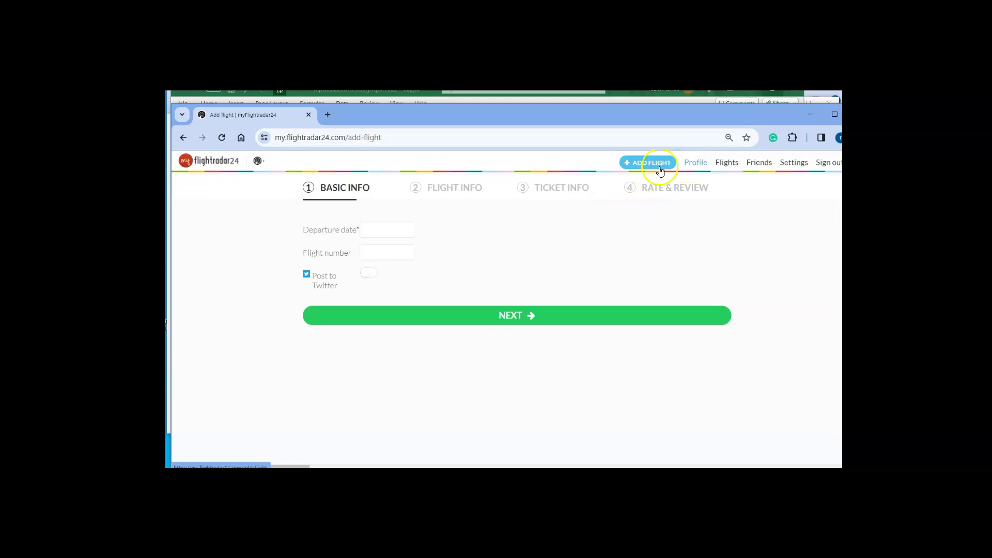
pyautogui.click(688, 162)
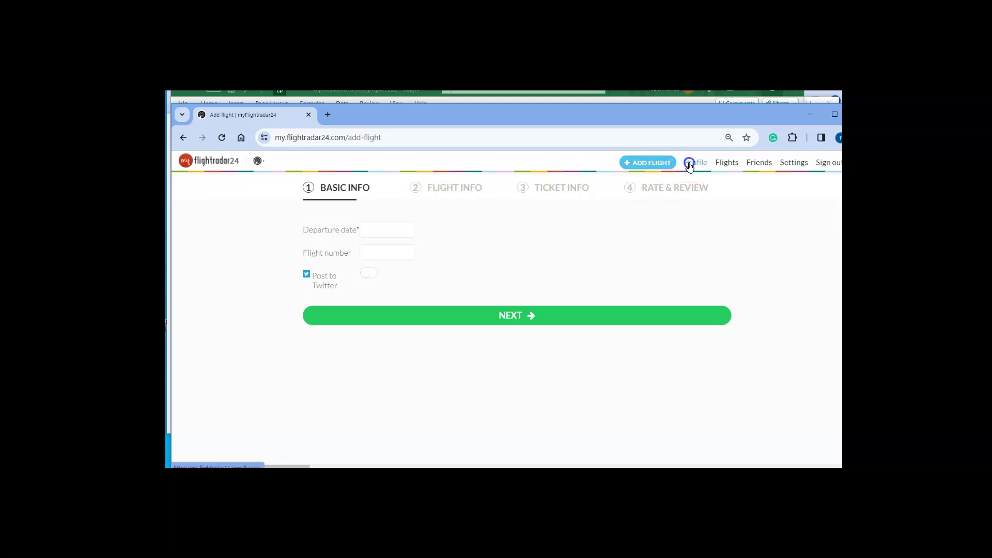